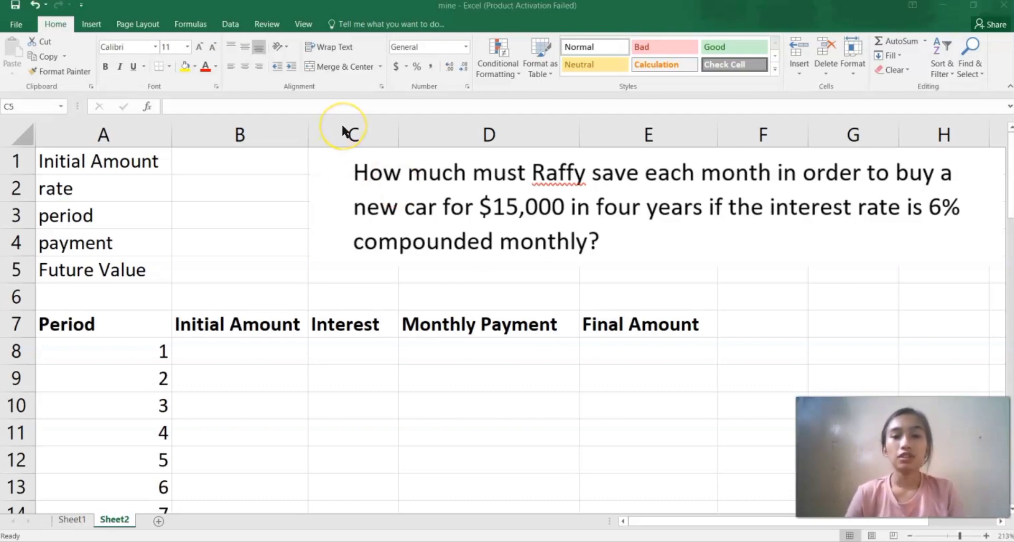
Enter 0 as the initial amount in B1.
left_click(232, 159)
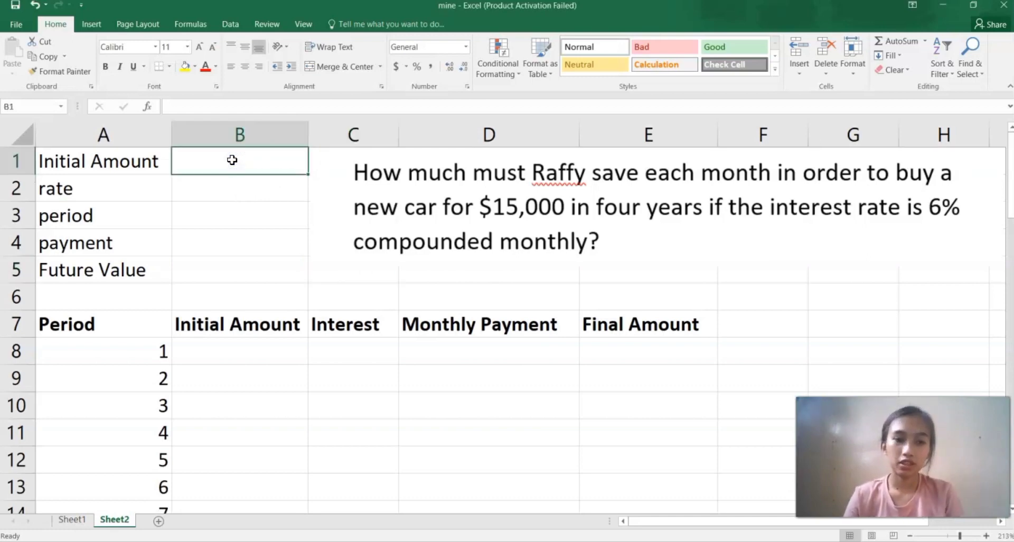
type("=0")
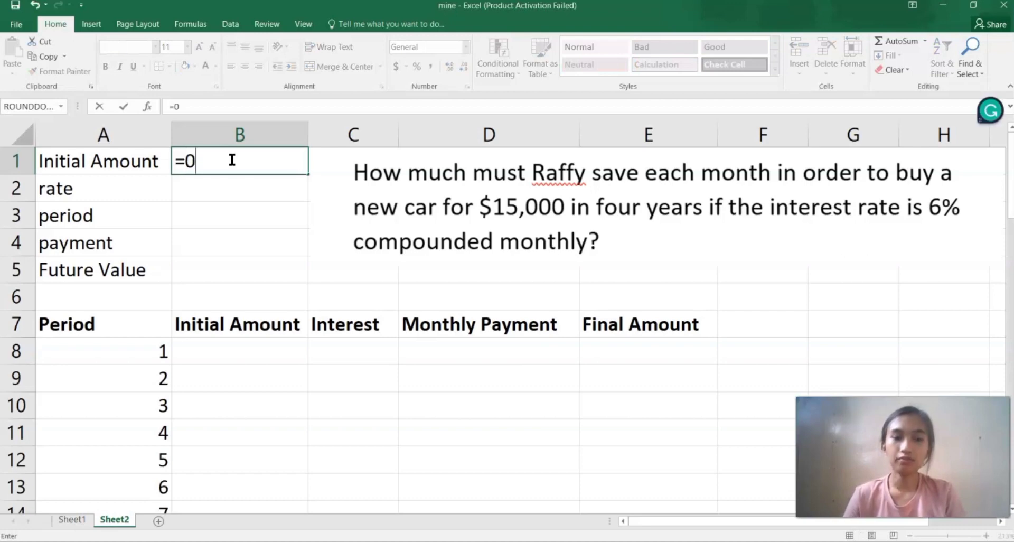
key("Return")
Set the rate in B2 to the formula =0.06/12 for the monthly interest rate.
left_click(243, 182)
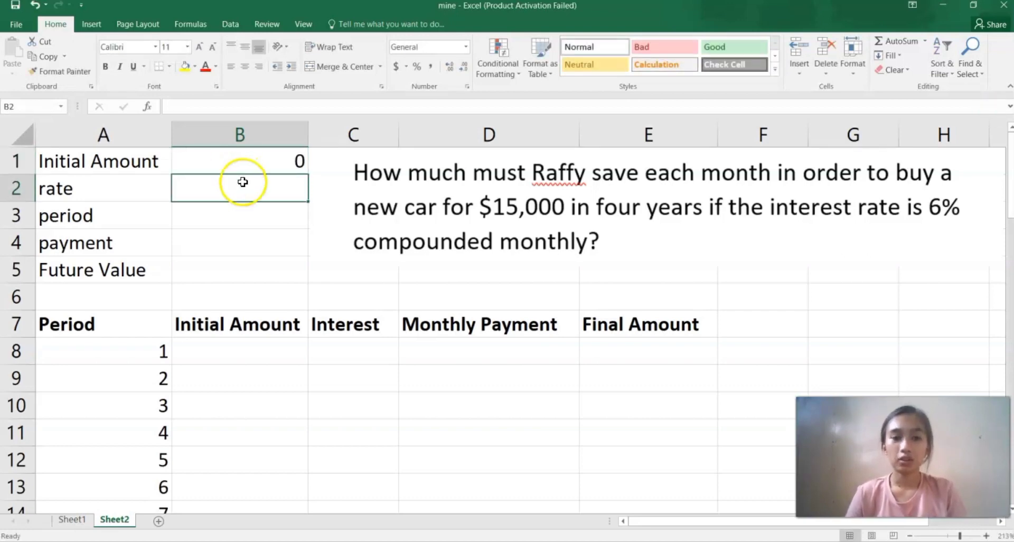
type("=")
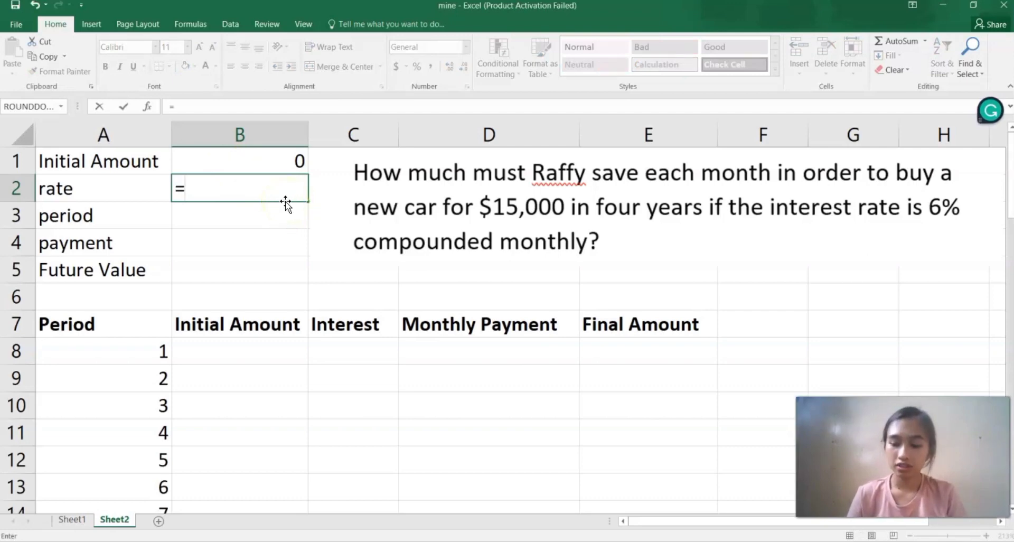
type("0.0")
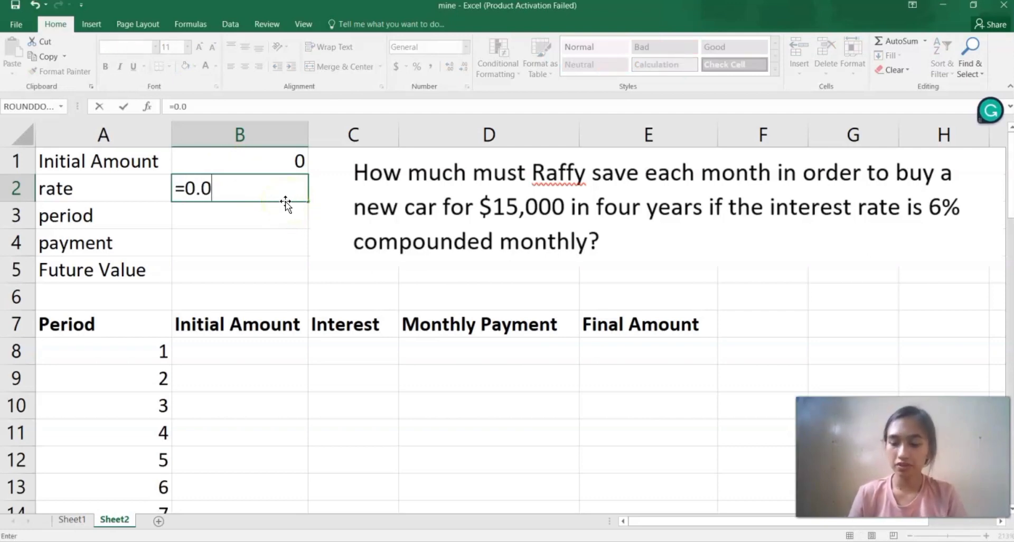
type("6/")
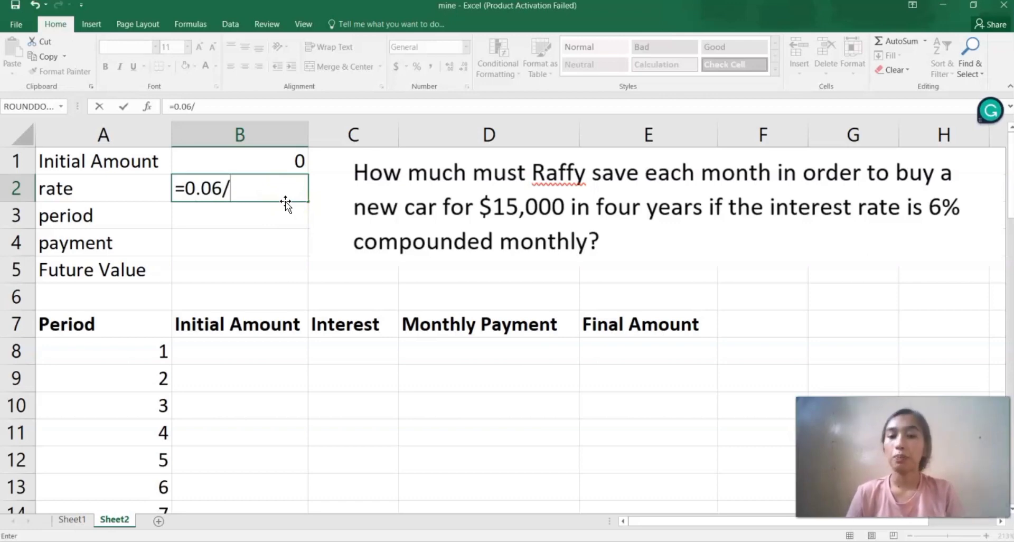
type("12")
key("Return")
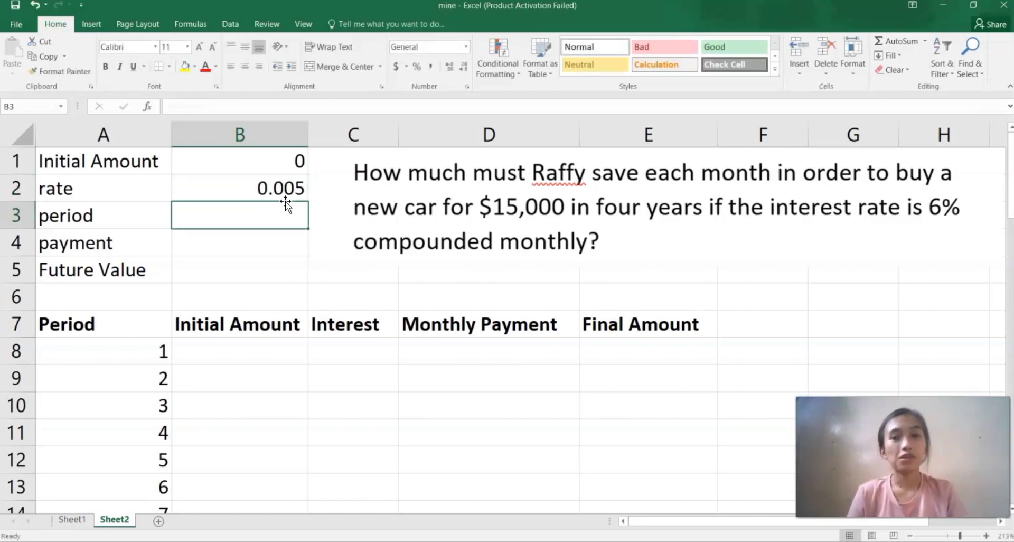
Set the period in B3 to the formula =4*12 for the number of months.
left_click(290, 211)
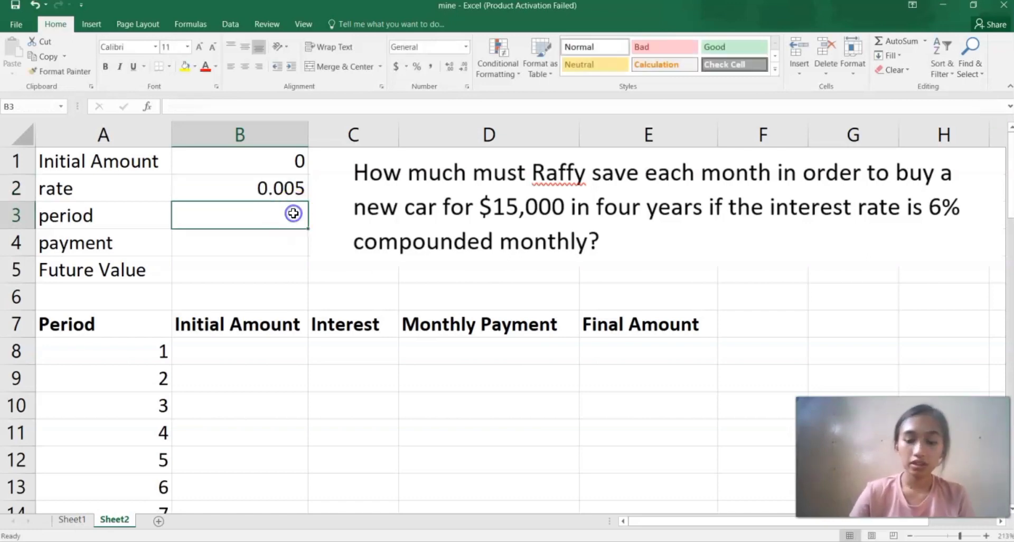
type("=")
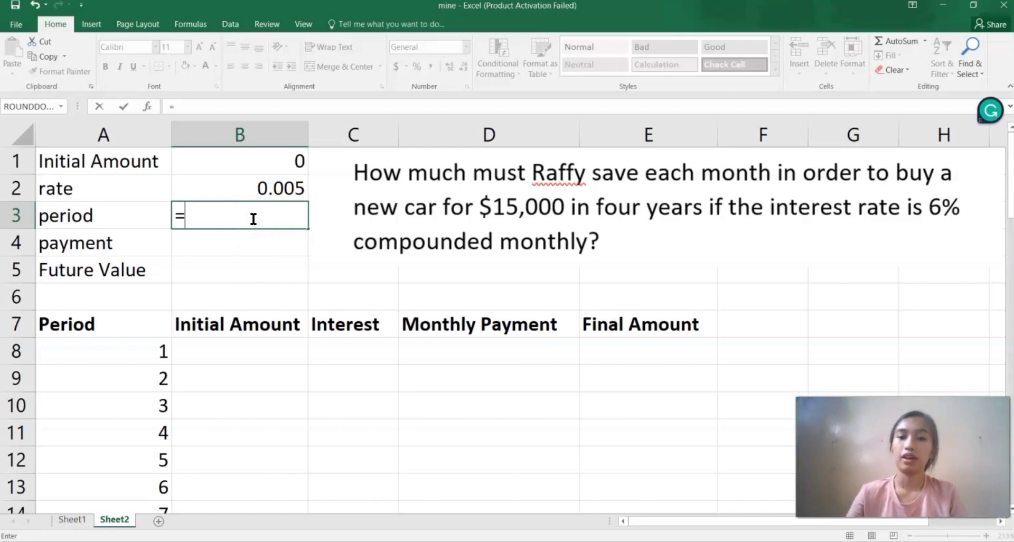
type("4*12")
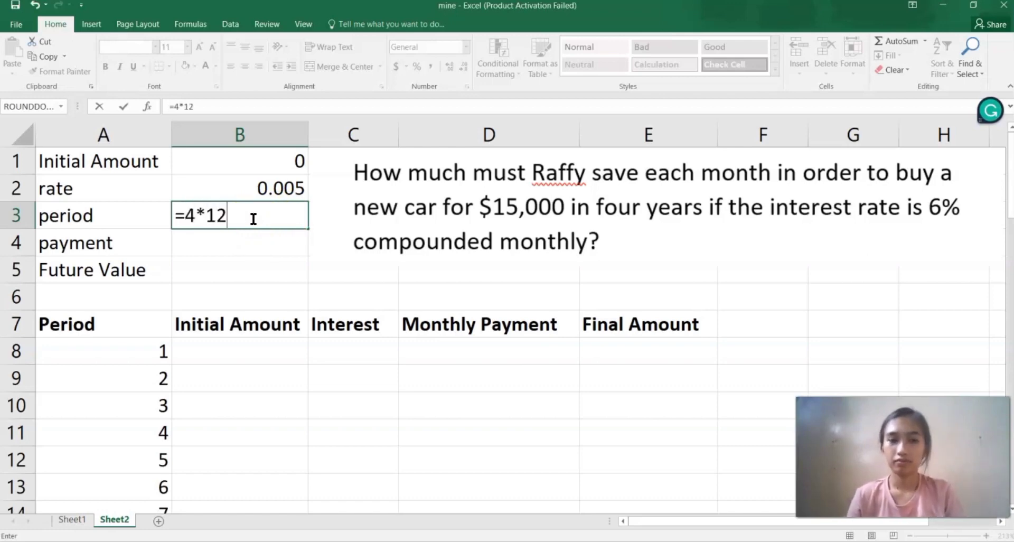
key("Return")
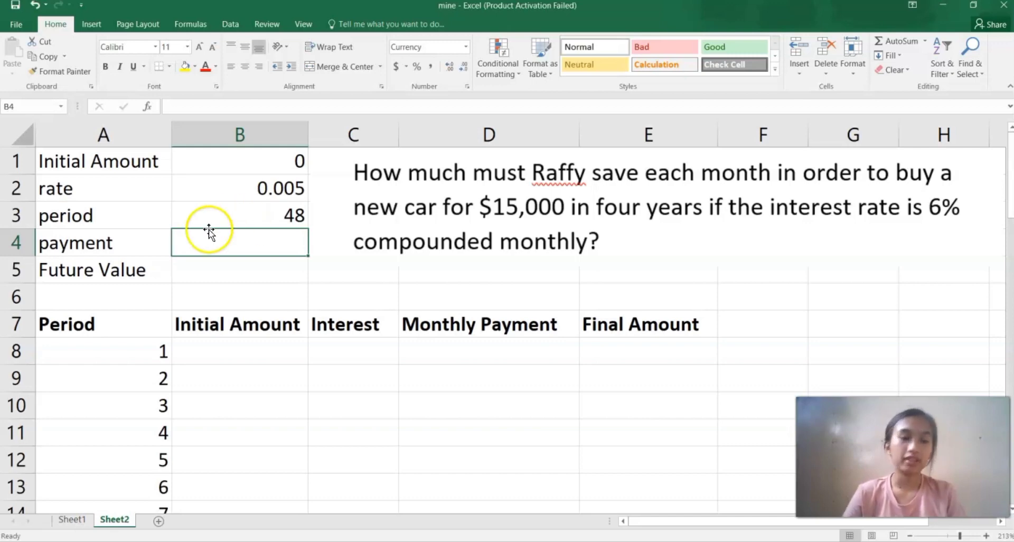
Enter 15000 as the future value in B5.
double_click(241, 238)
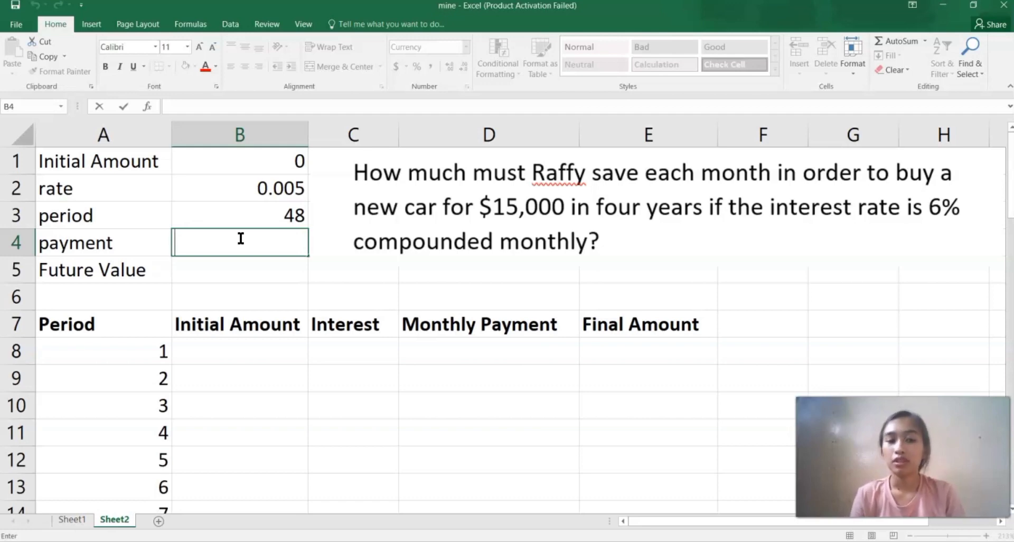
left_click(239, 270)
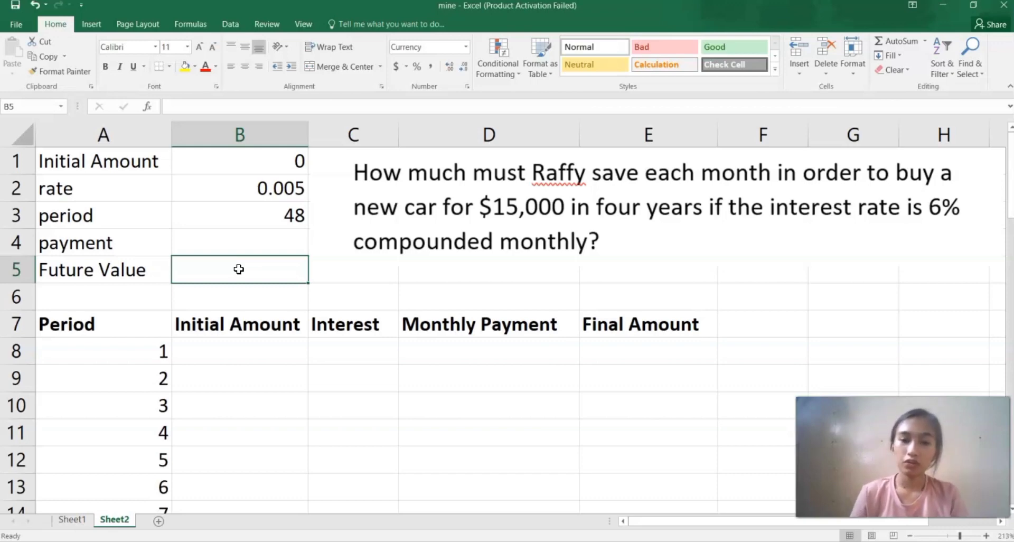
type("15000")
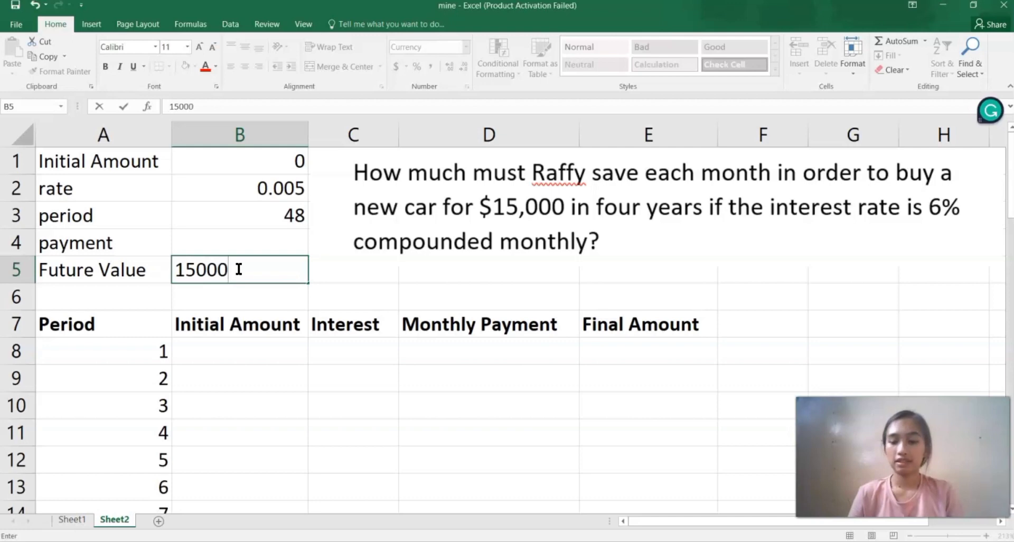
key("Return")
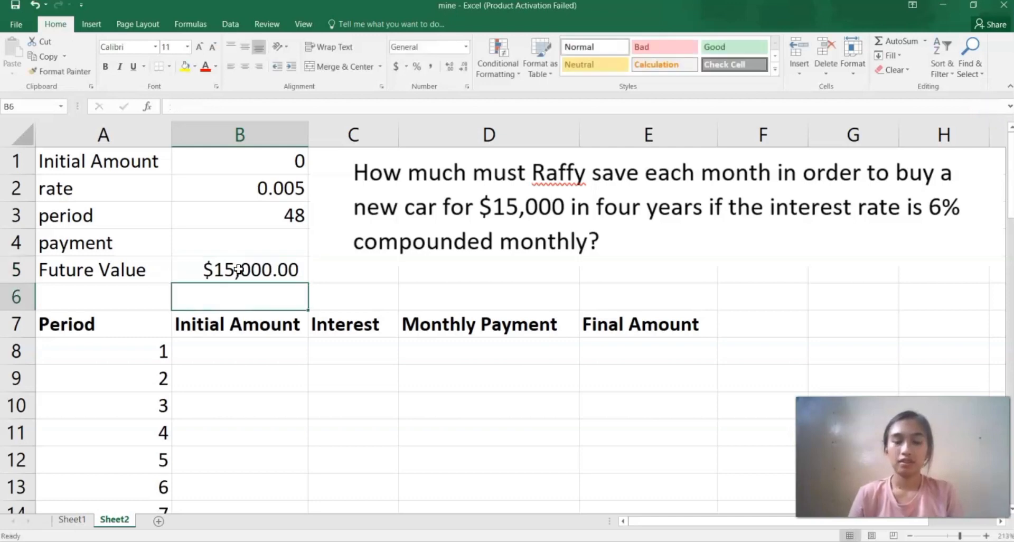
Compute the payment in B4 with the formula =pmt(B2,B3,B1,-B5,0).
left_click(240, 261)
left_click(241, 247)
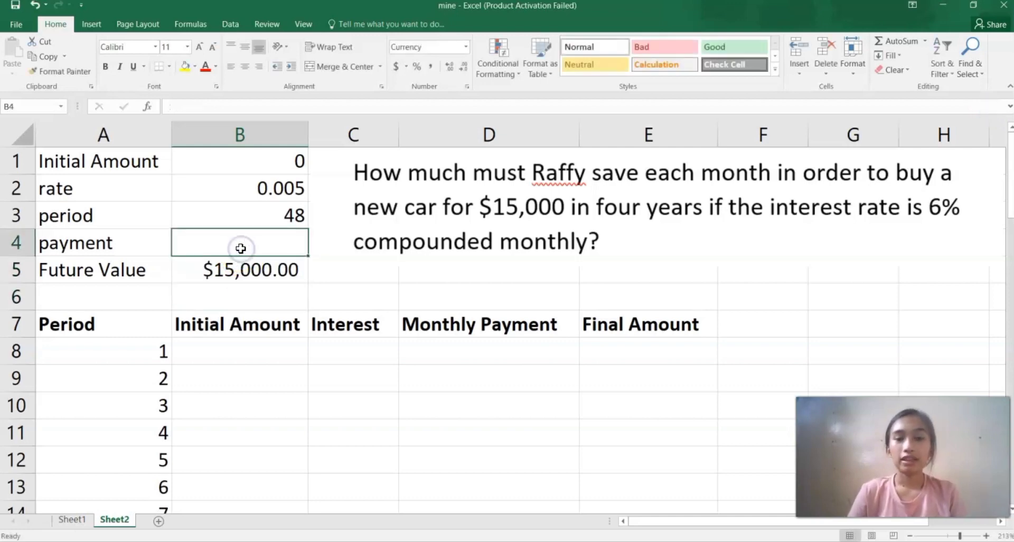
type("=")
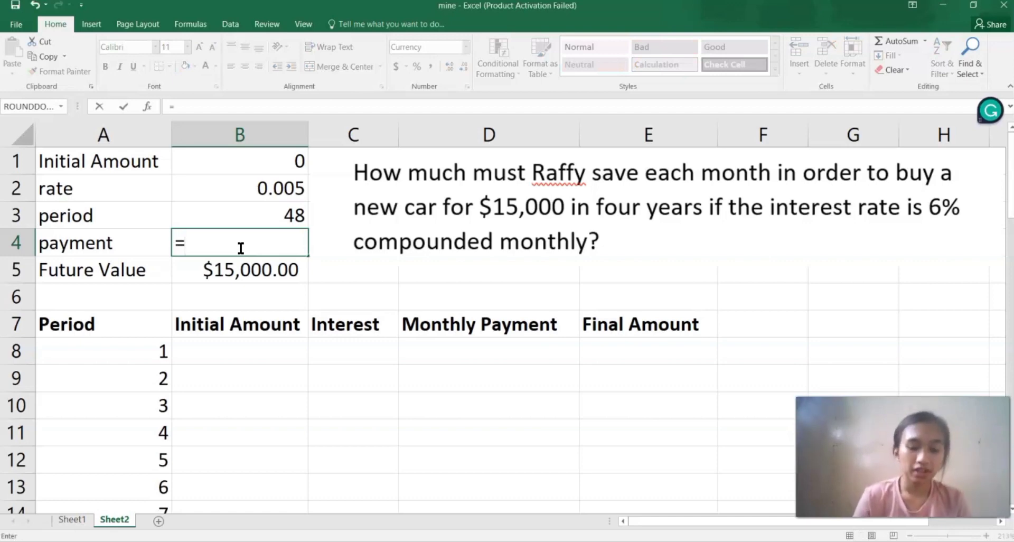
type("pmy")
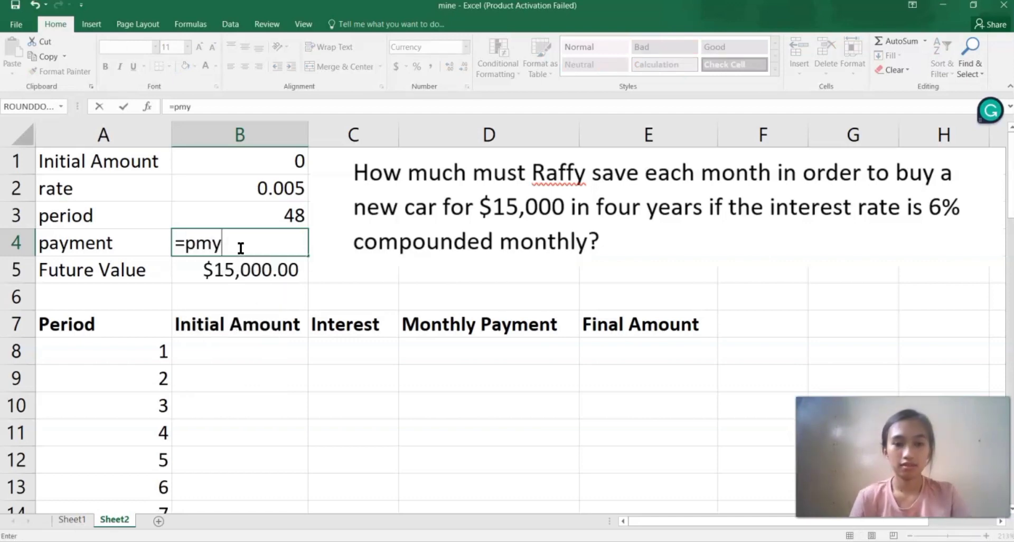
key("BackSpace")
type("t")
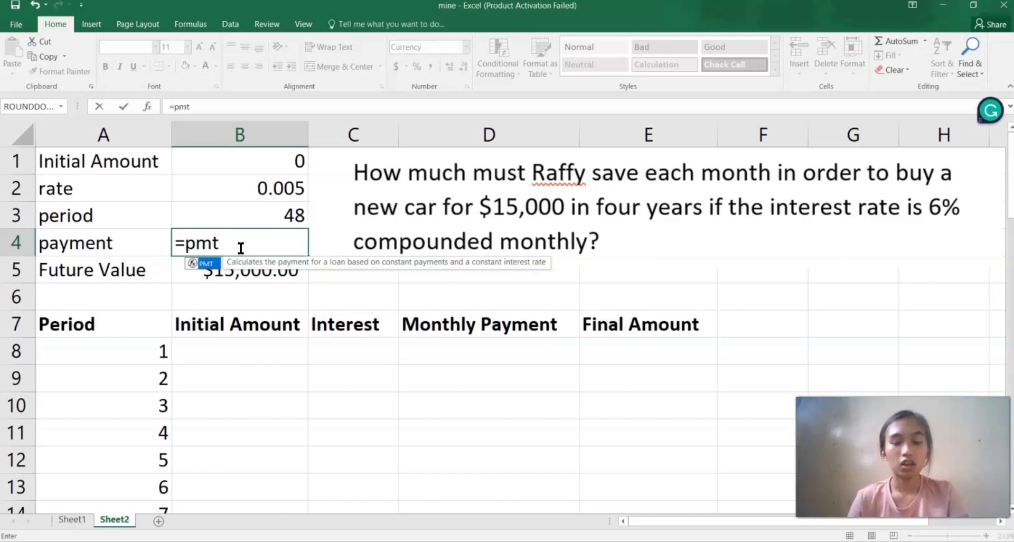
type("(")
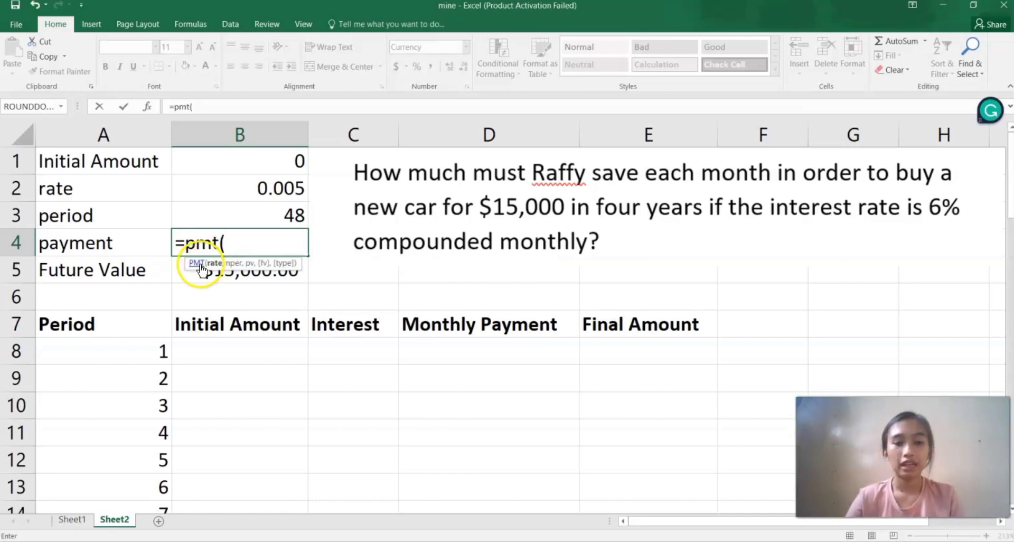
left_click(272, 184)
type(",")
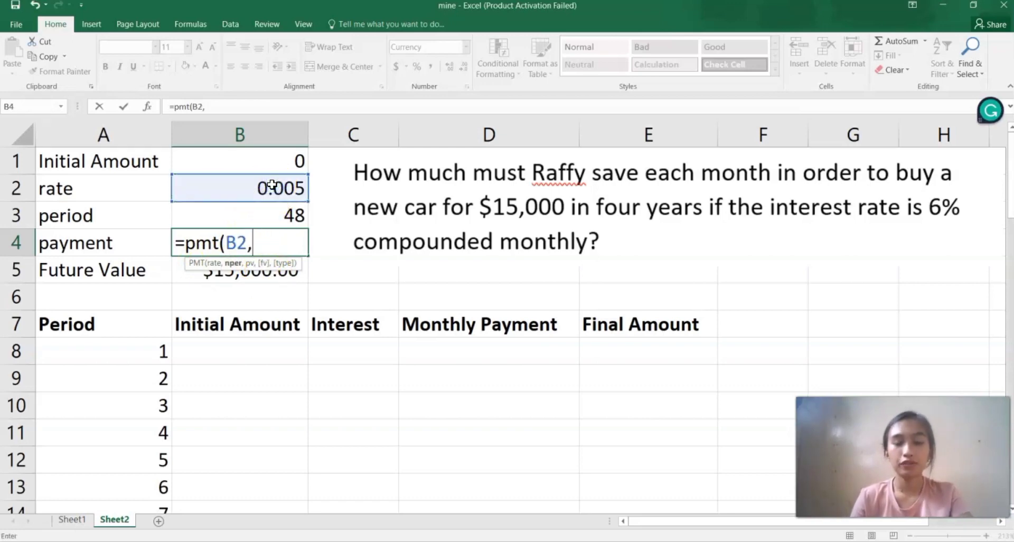
left_click(275, 217)
type(",")
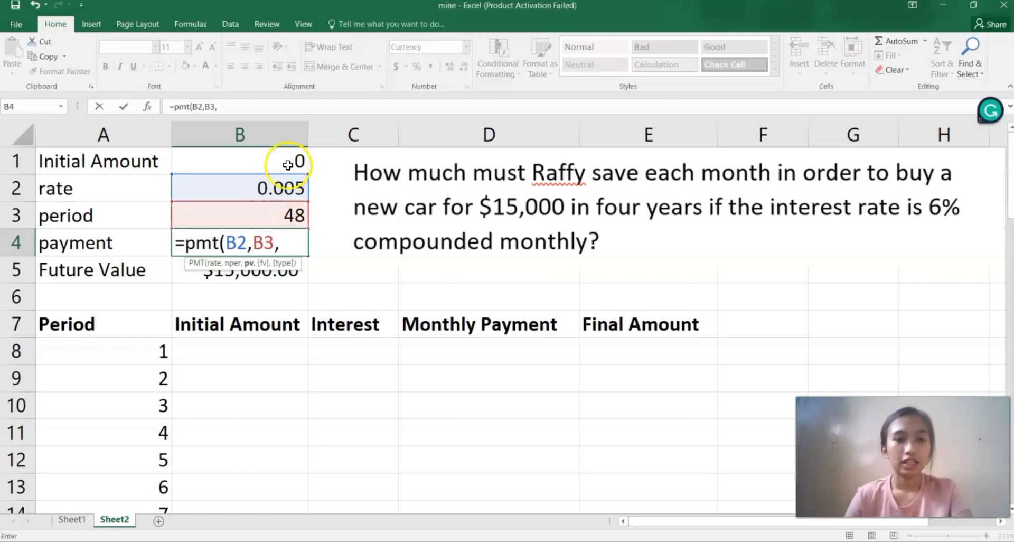
left_click(288, 163)
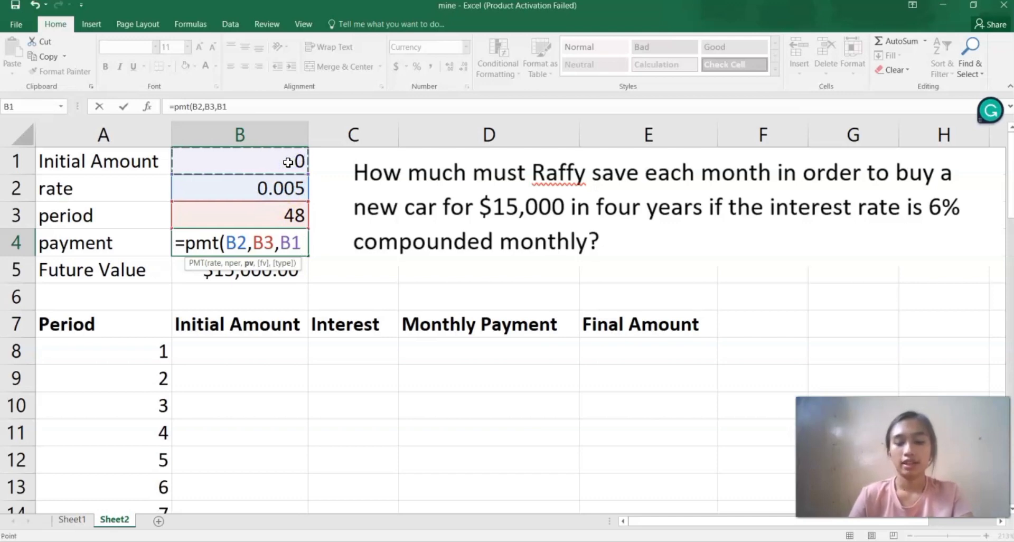
type(",")
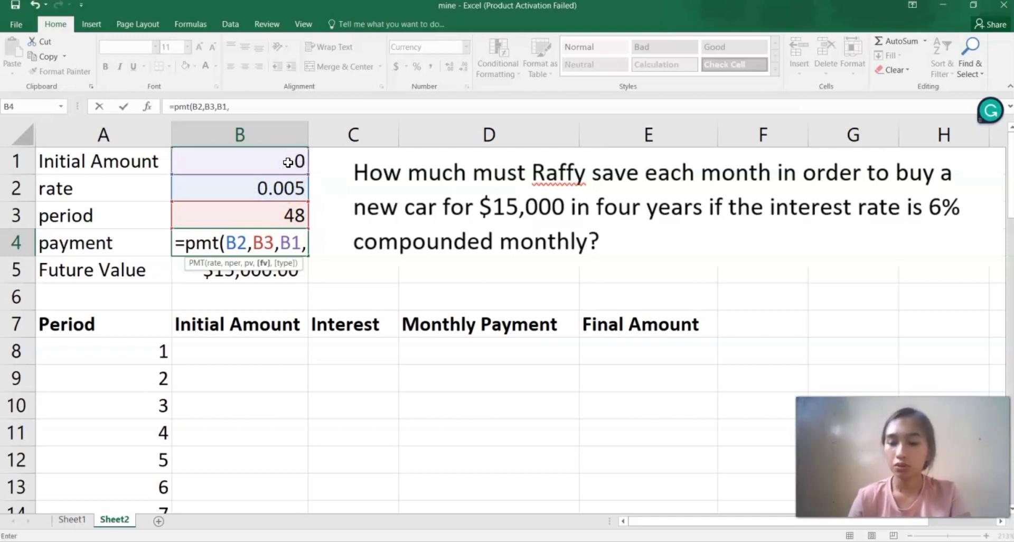
type("-")
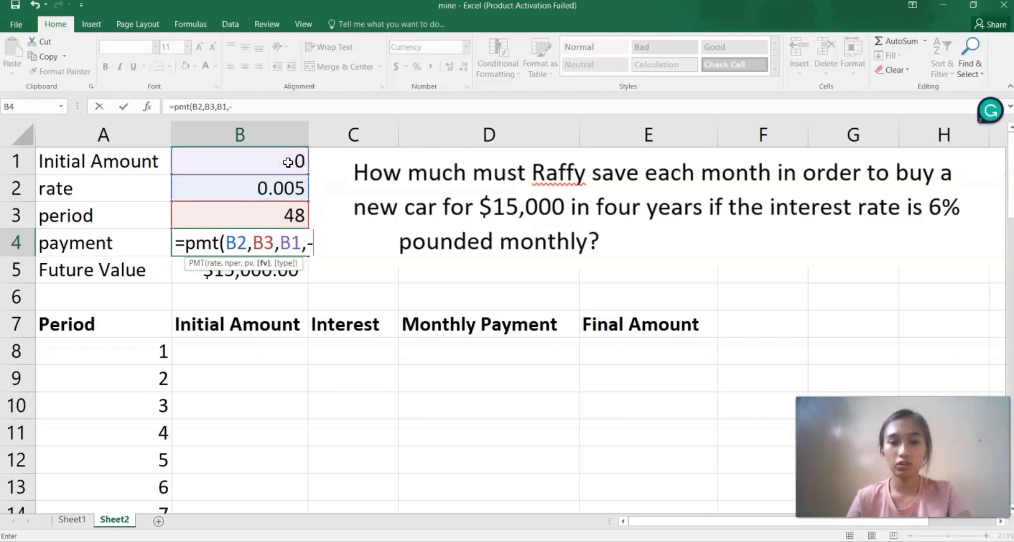
left_click(241, 276)
type(",0")
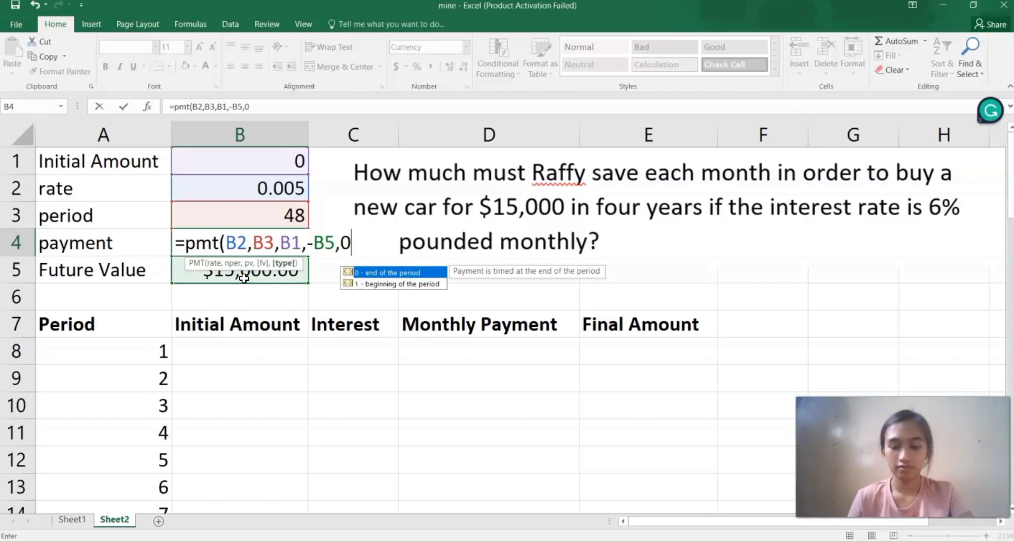
type(")")
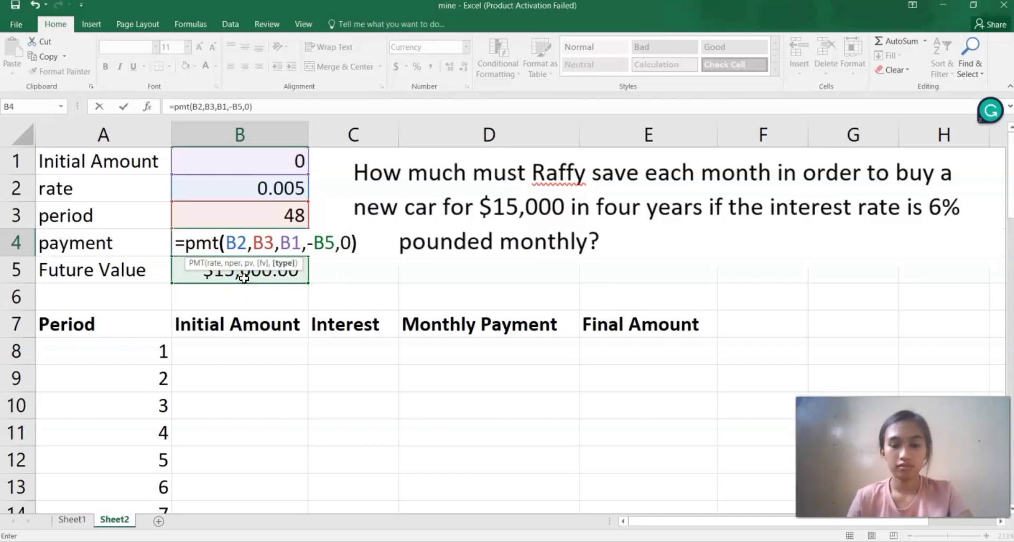
key("Return")
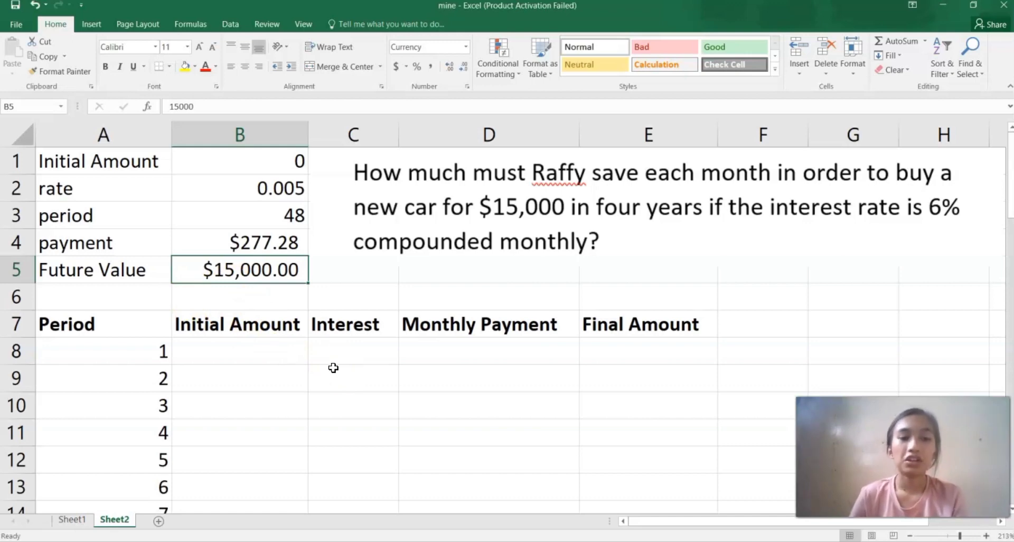
Enter 0 as both the initial amount and the interest for period 1 in B8 and C8.
scroll(139, 392, "down", 10)
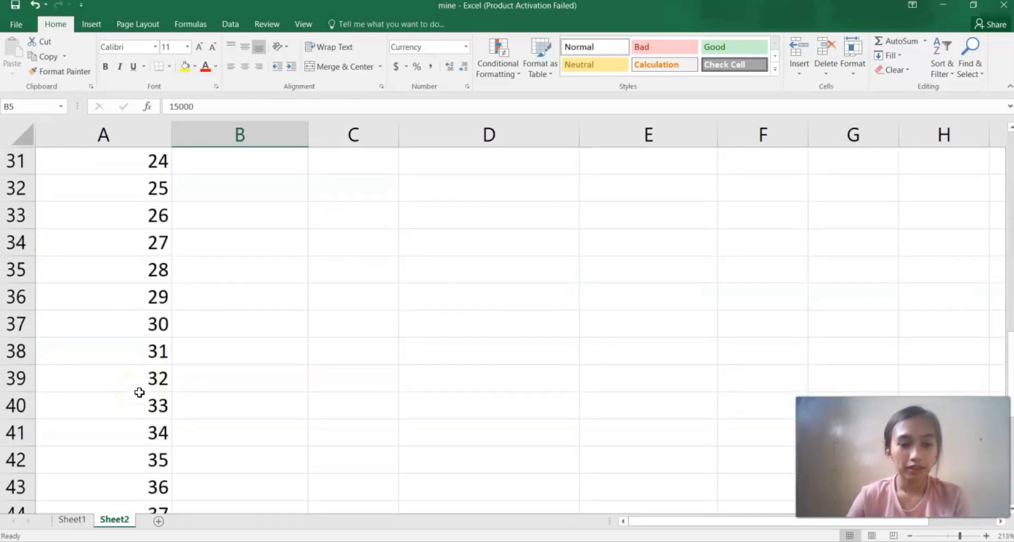
scroll(139, 392, "down", 4)
scroll(139, 392, "up", 14)
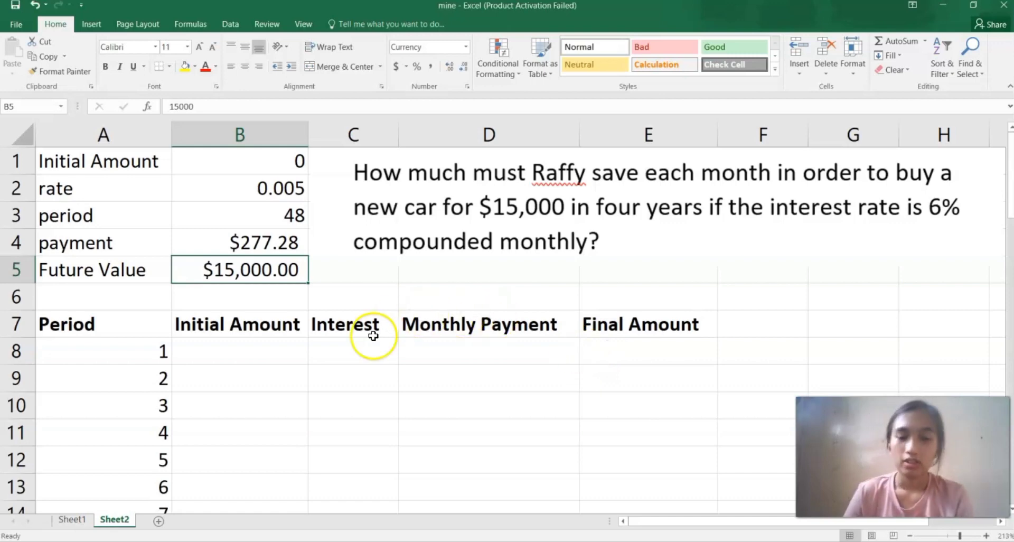
left_click(276, 358)
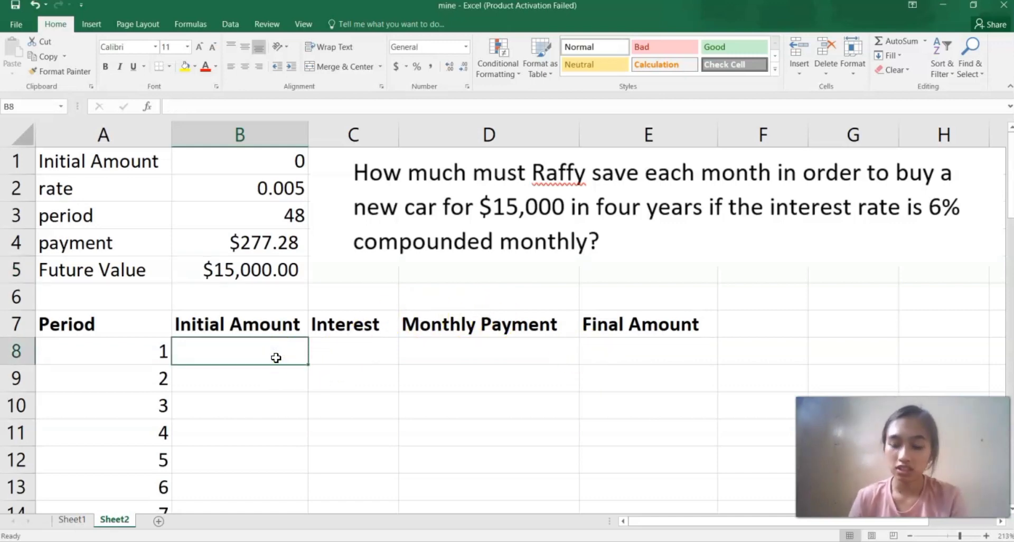
type("0")
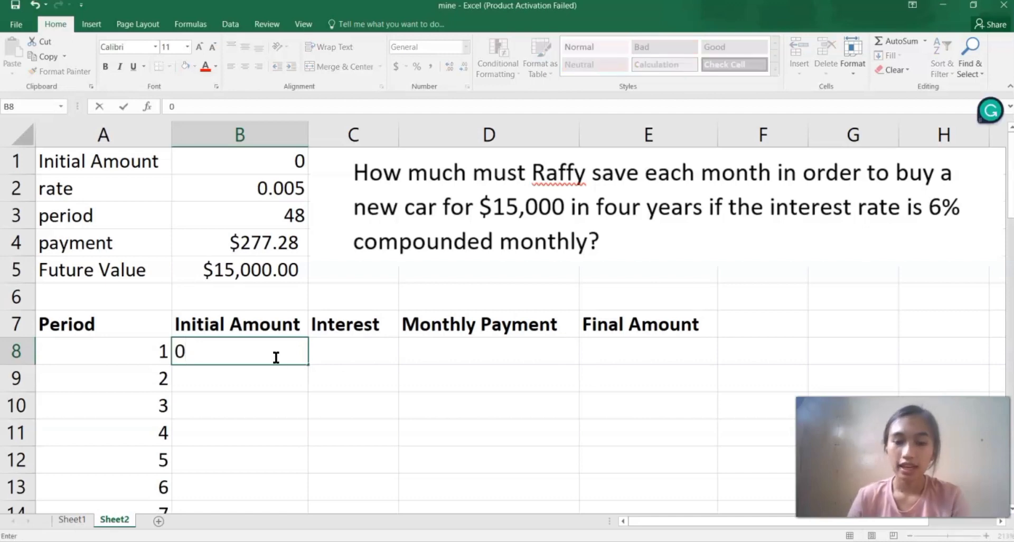
key("Tab")
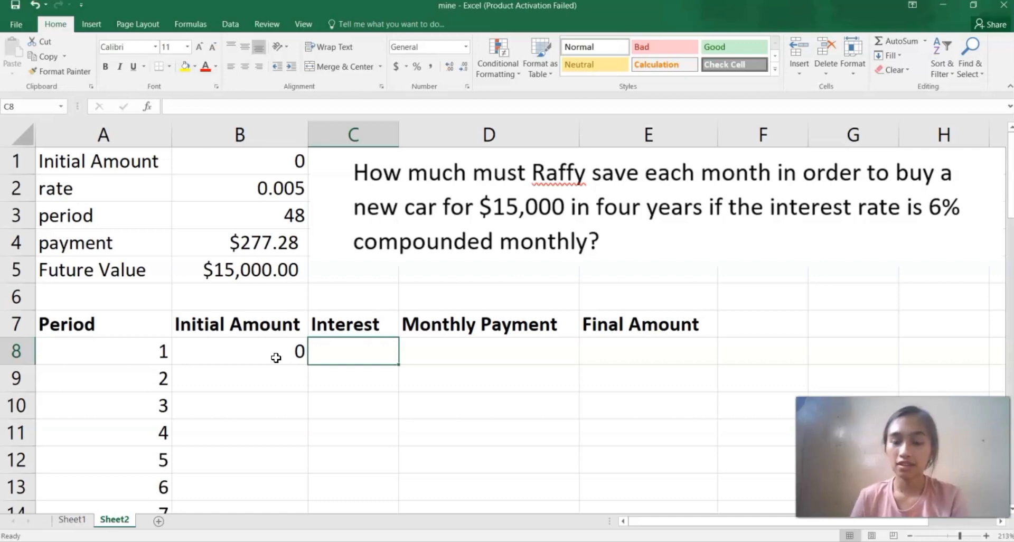
type("0")
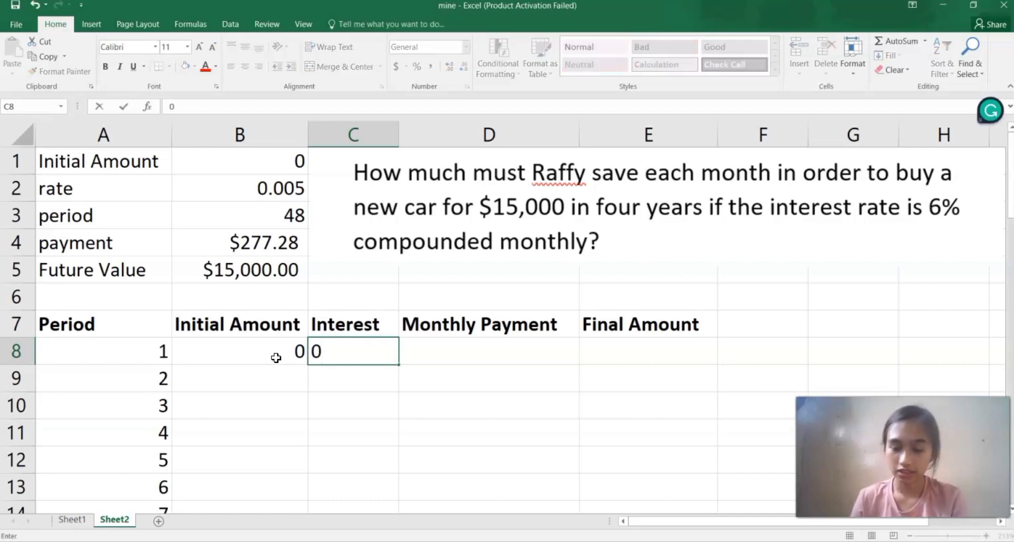
key("Tab")
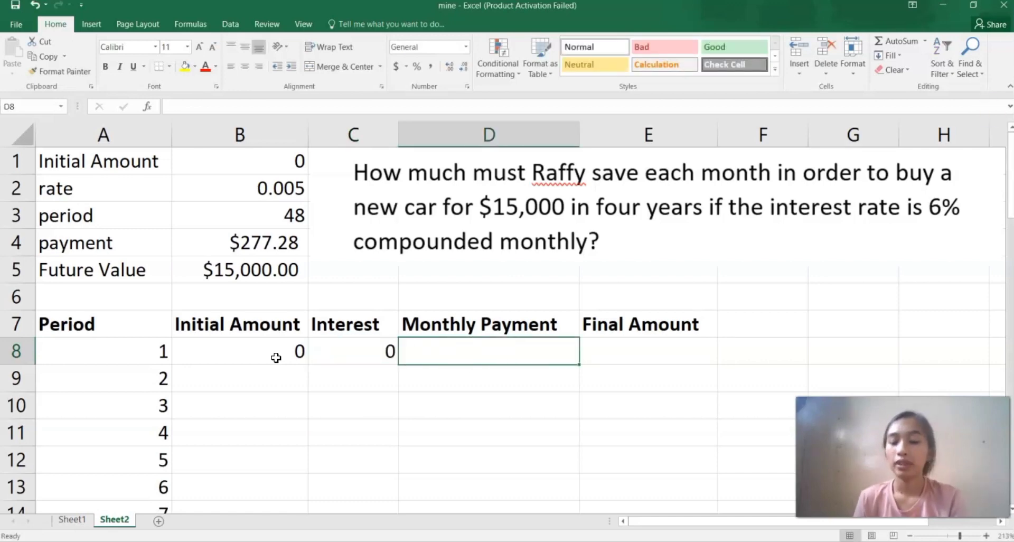
Set the monthly payment for period 1 in D8 to reference the payment in B4.
type("=")
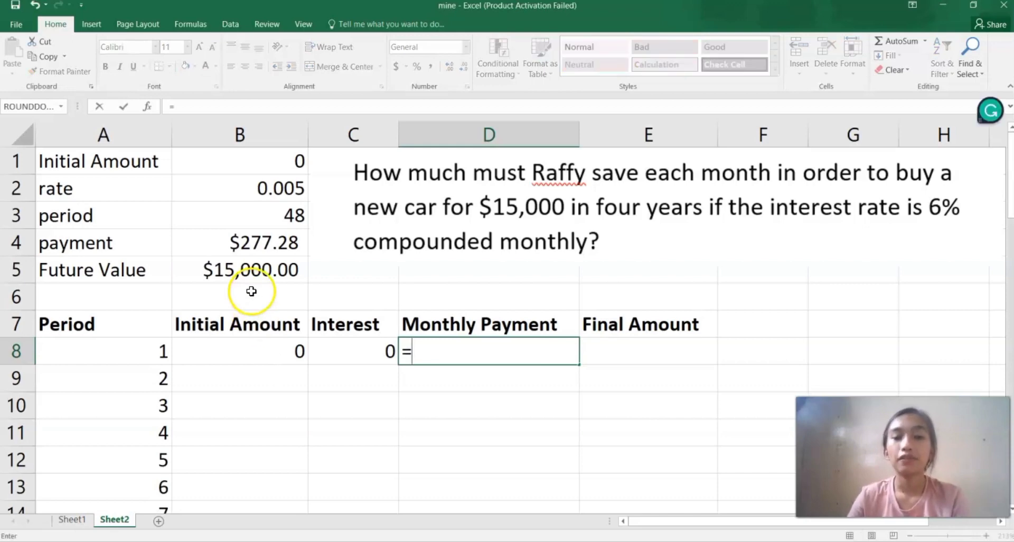
left_click(262, 247)
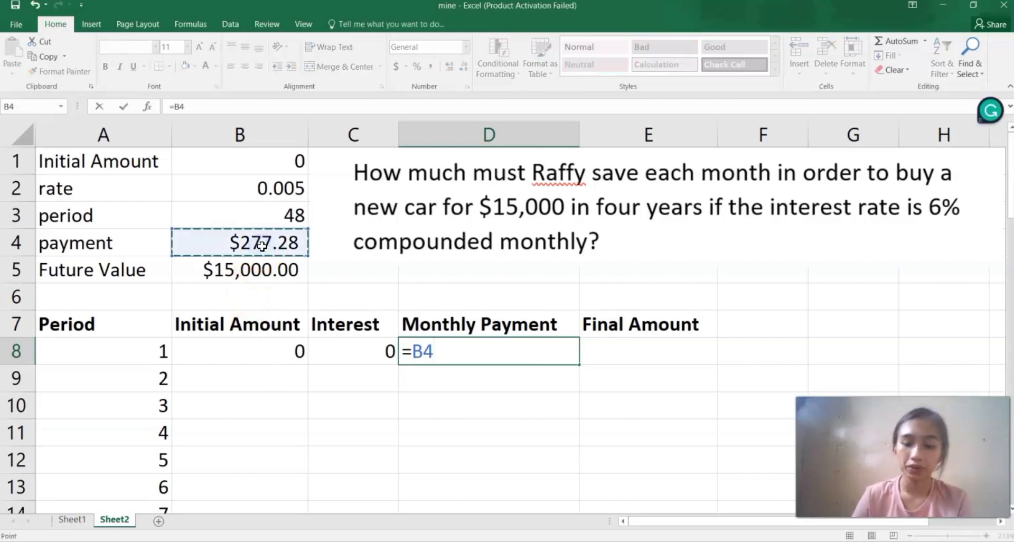
key("ctrl+Return")
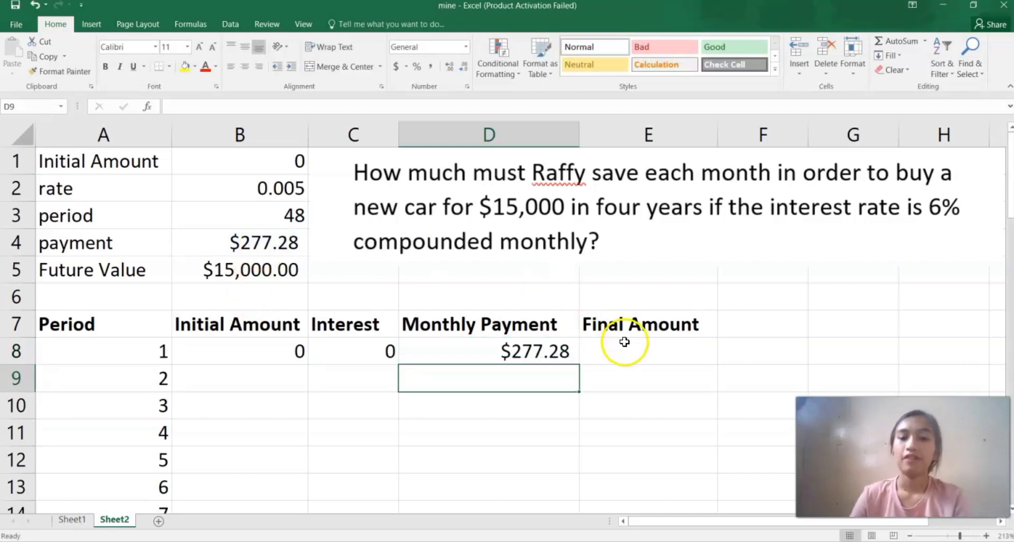
Compute the final amount for period 1 in E8 with the formula =sum(B8:D8).
left_click(627, 344)
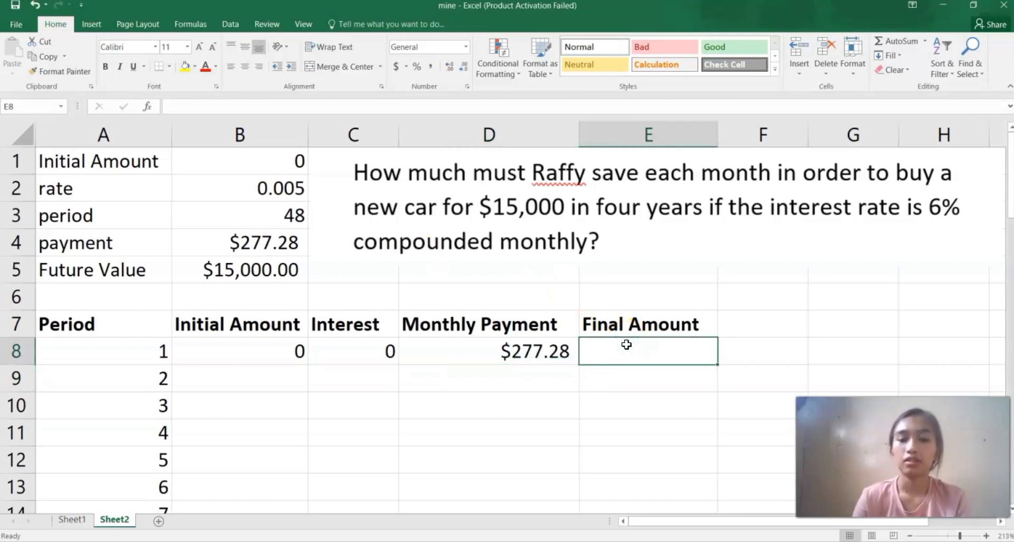
type("=")
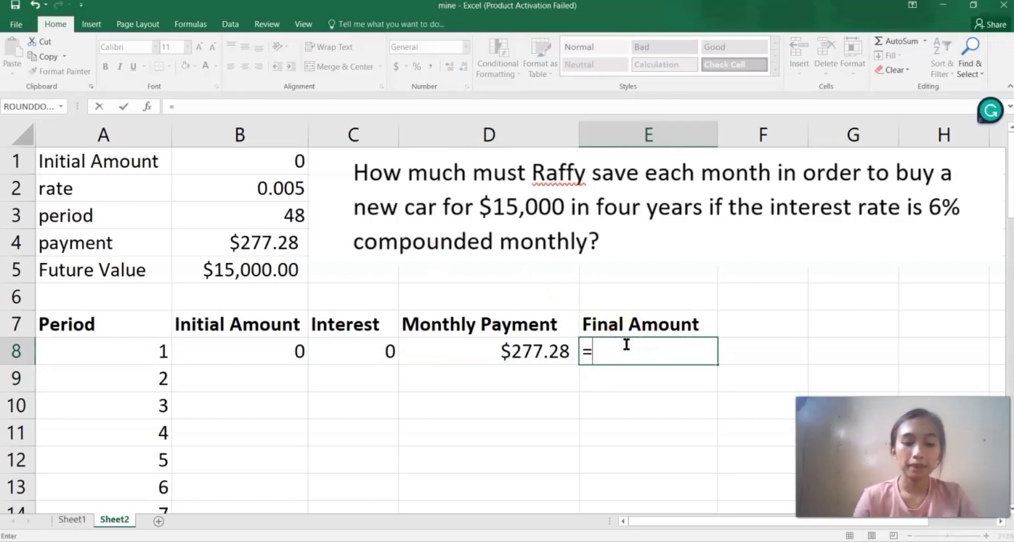
type("sum")
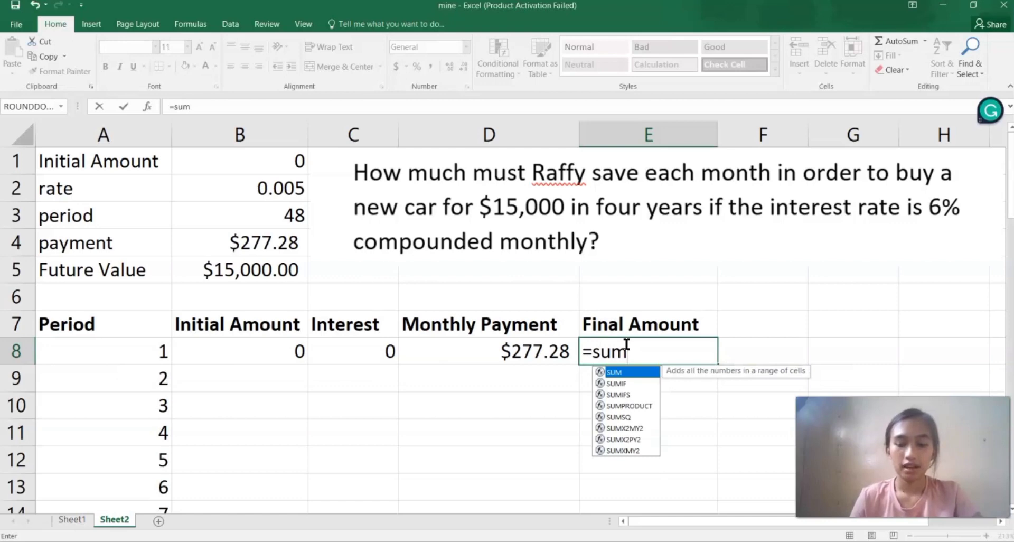
type("(")
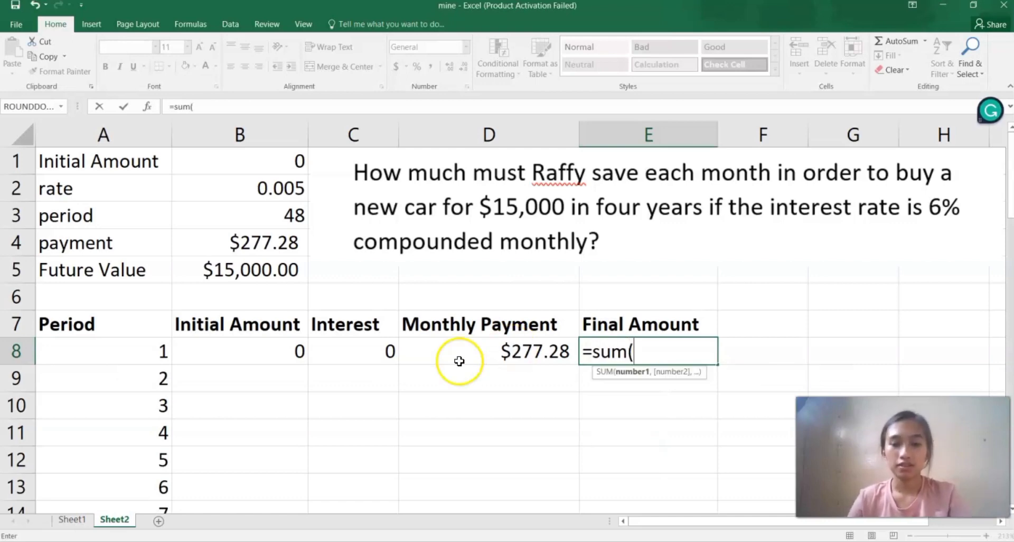
left_click(250, 349)
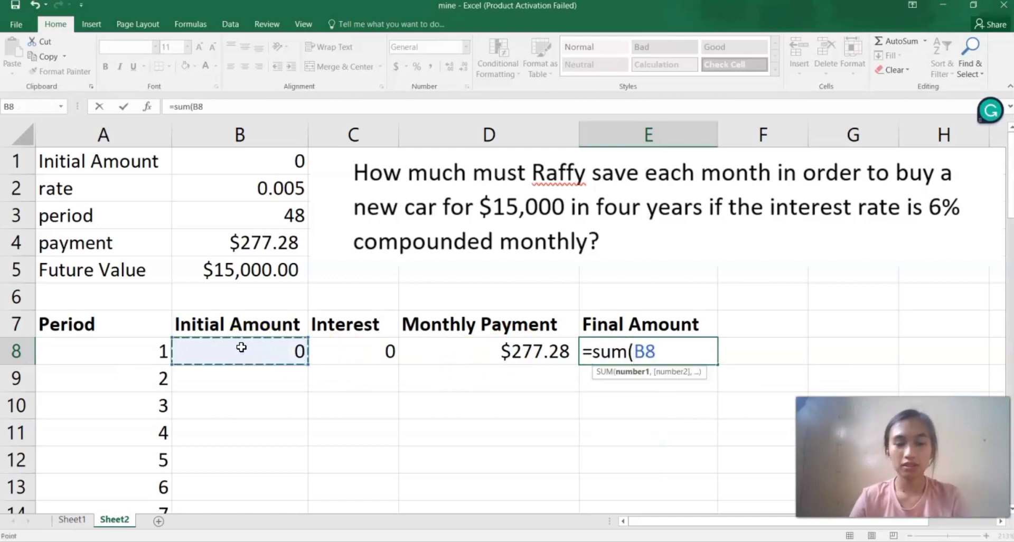
left_click_drag(280, 352, 439, 356)
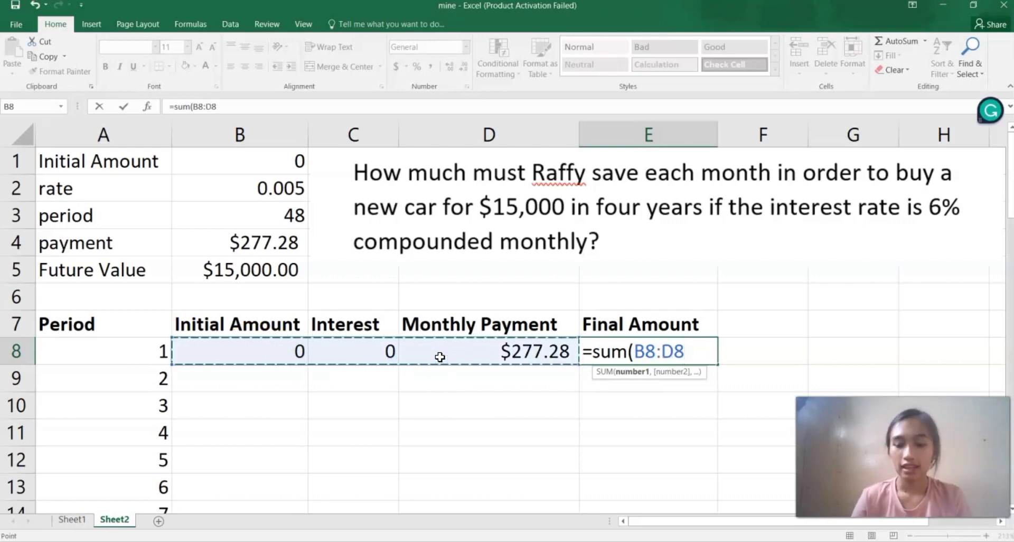
key("Return")
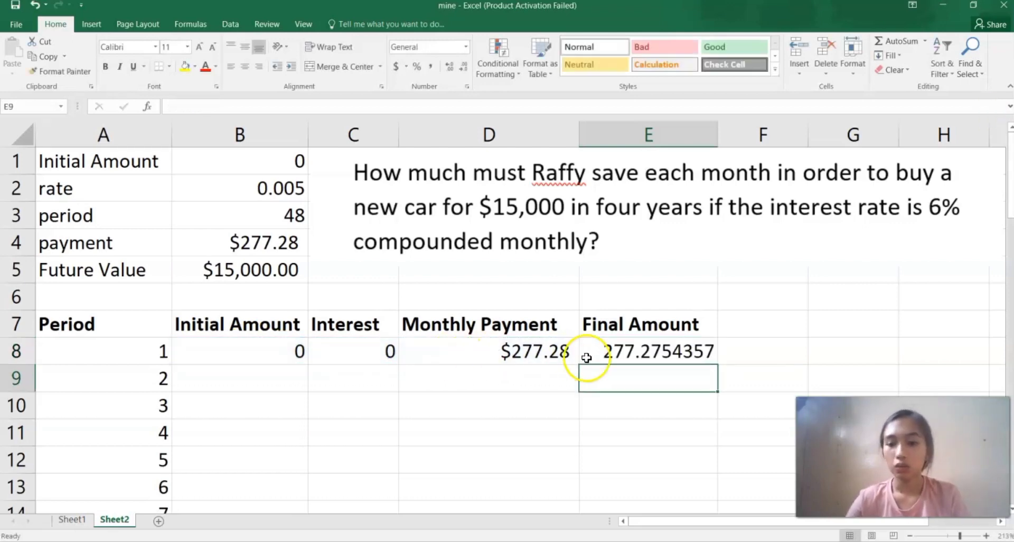
Apply the Number format to the final amount in E8.
left_click(633, 357)
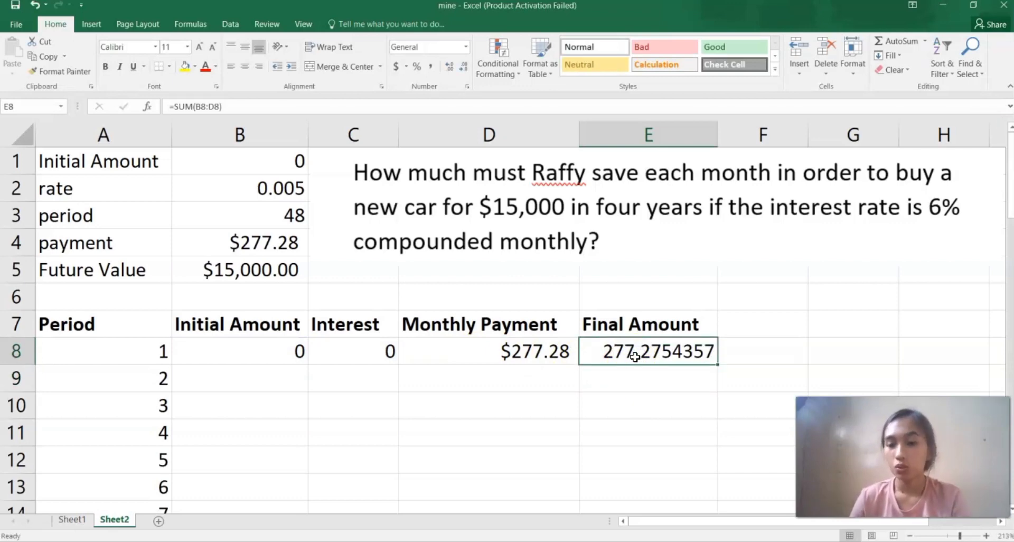
left_click(653, 361)
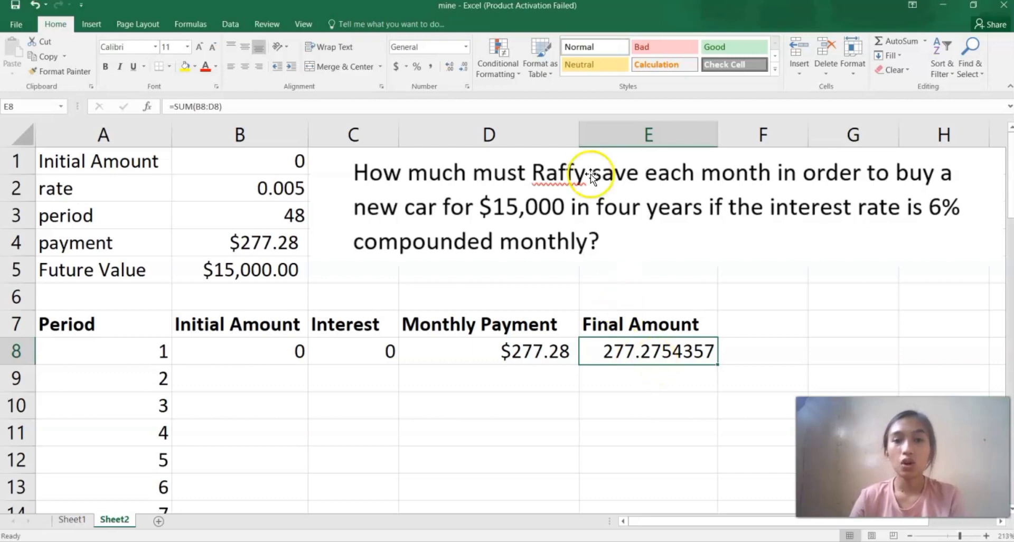
left_click(465, 45)
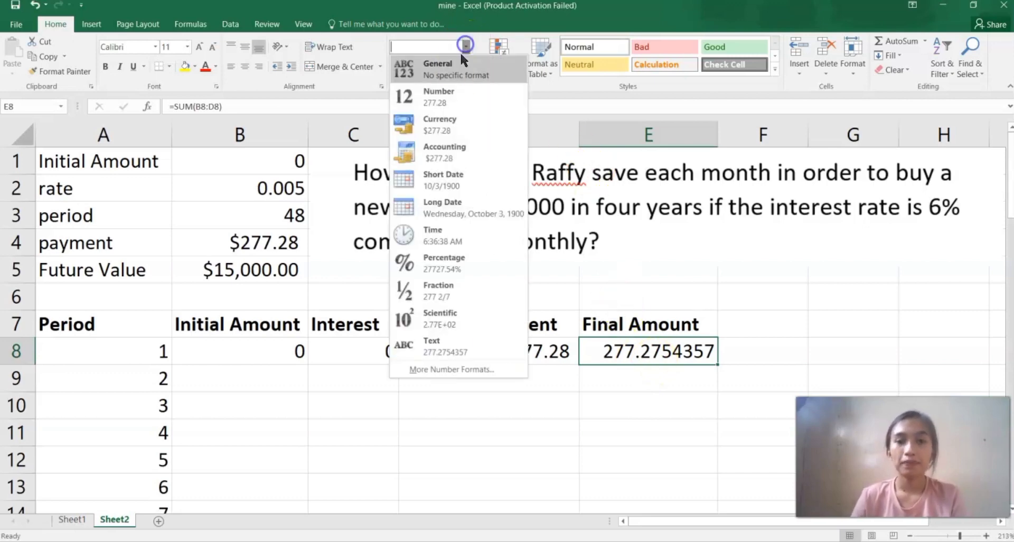
left_click(457, 91)
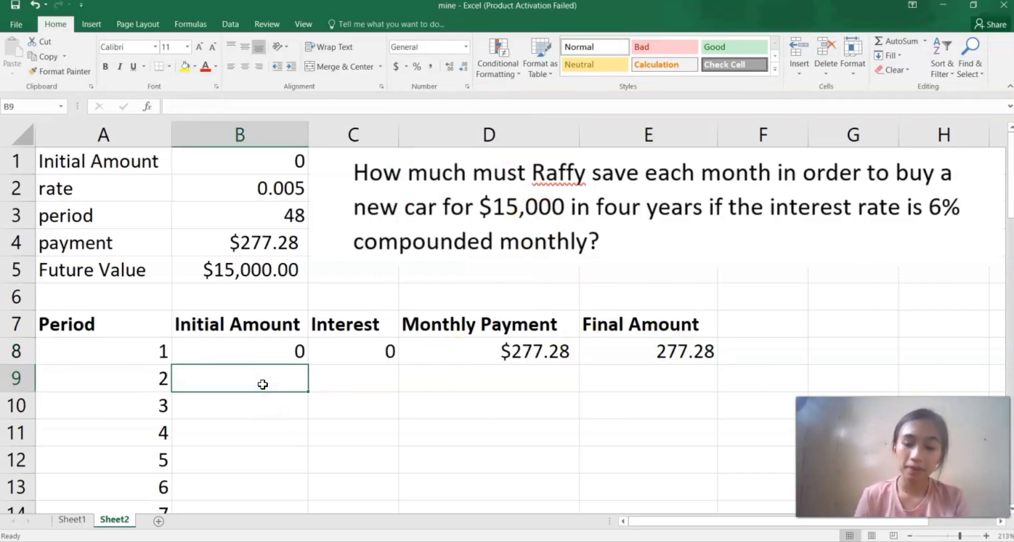
Set period 2's initial amount in B9 to the previous final amount with =E8.
type("=")
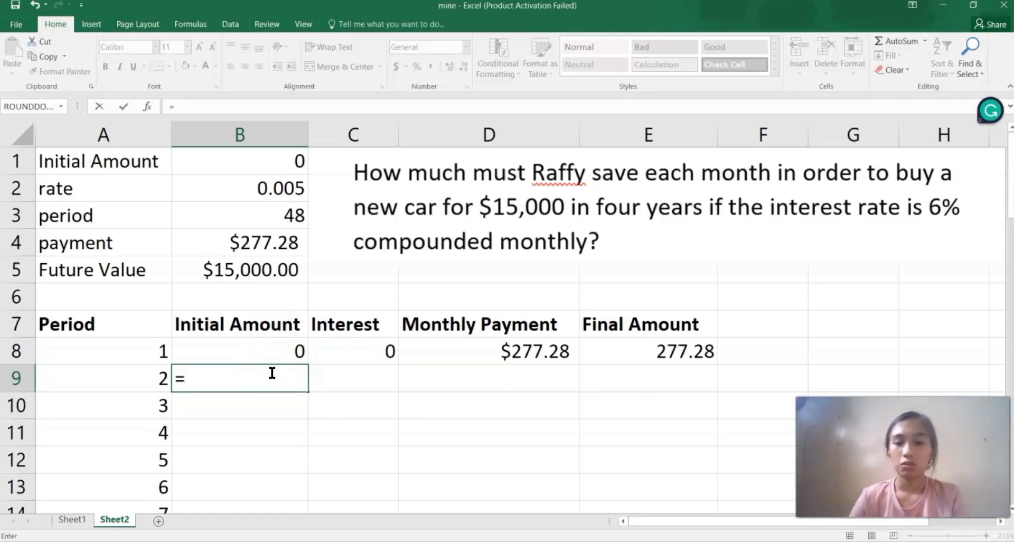
left_click(673, 363)
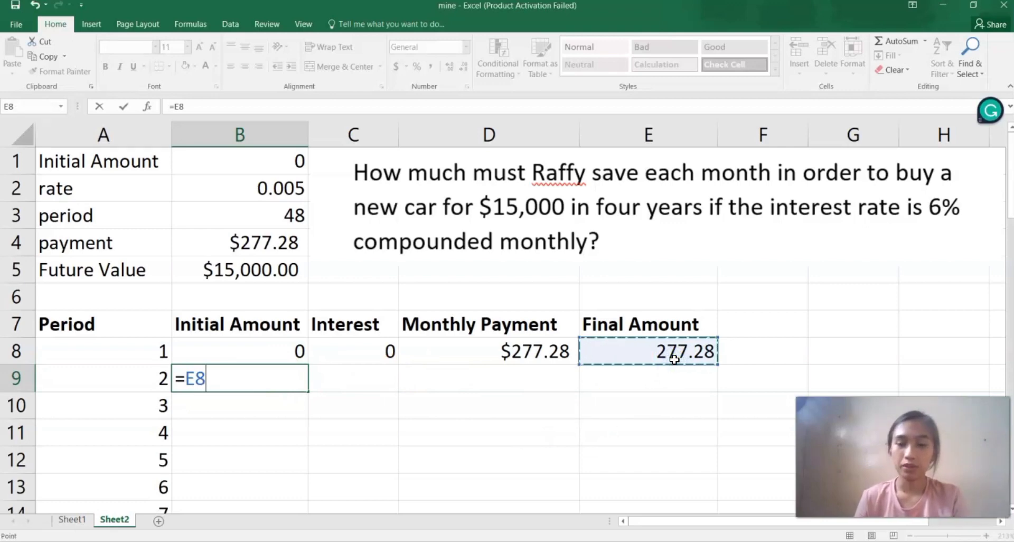
key("Return")
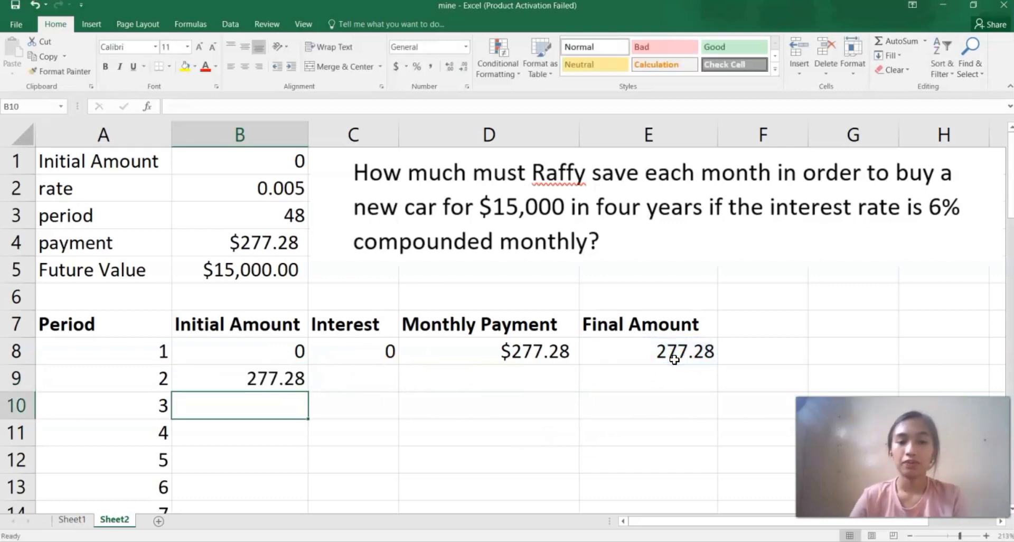
Compute period 2's interest in C9 as =B9*$B$2, making the rate reference absolute.
left_click(336, 381)
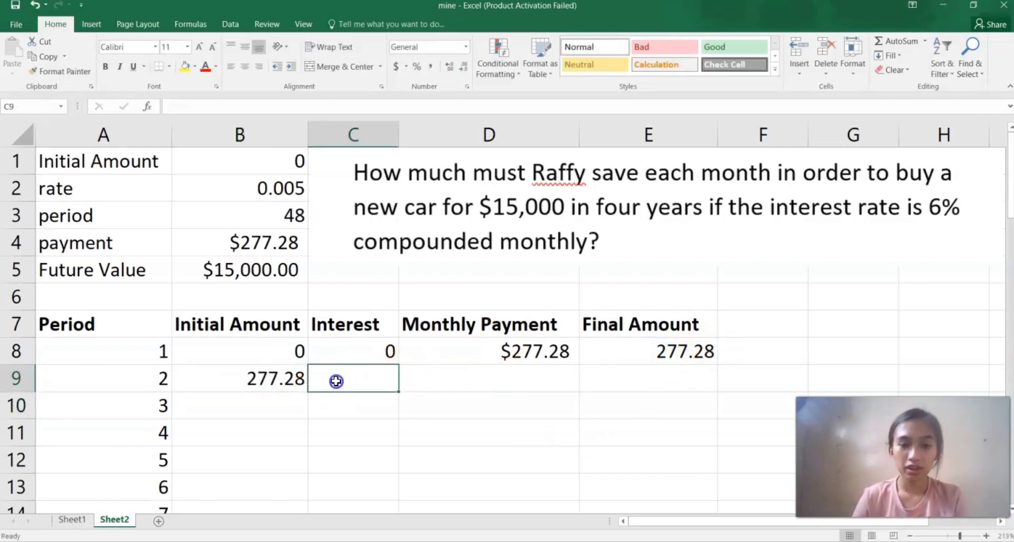
type("=")
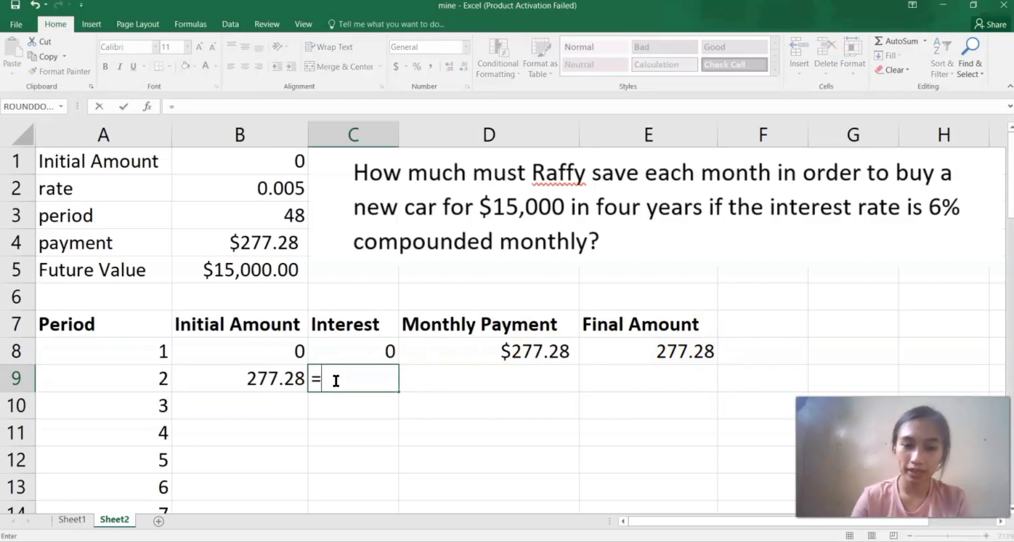
left_click(274, 381)
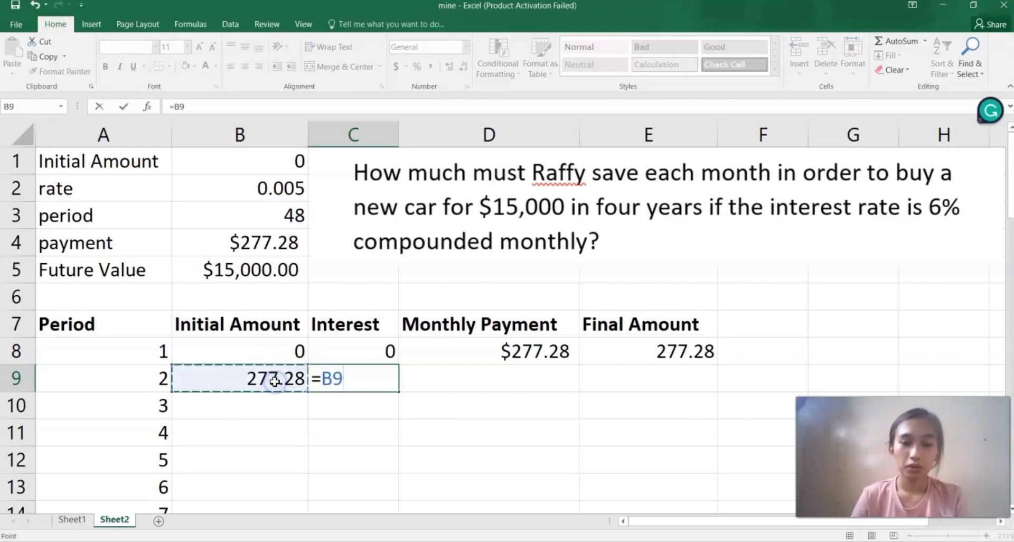
type("*")
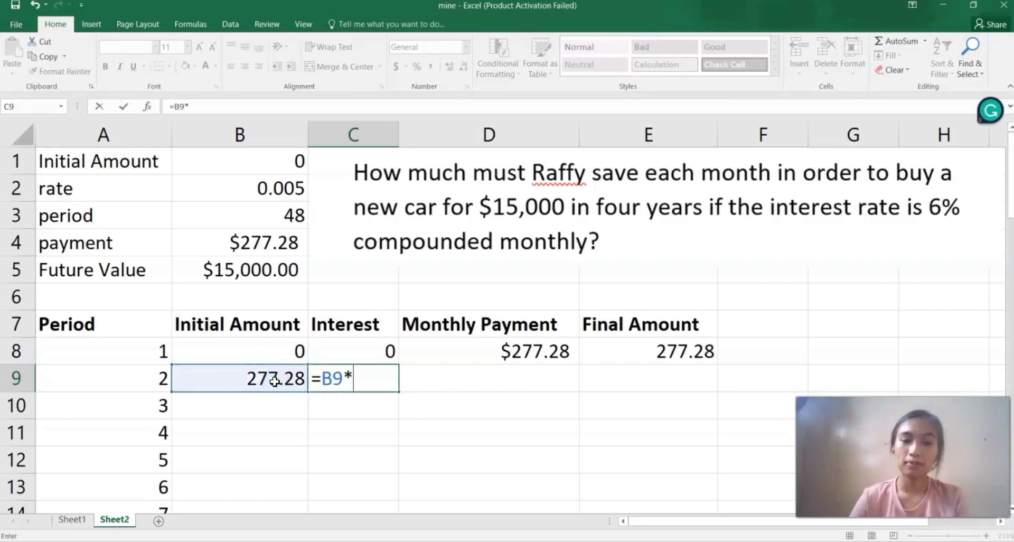
left_click(243, 194)
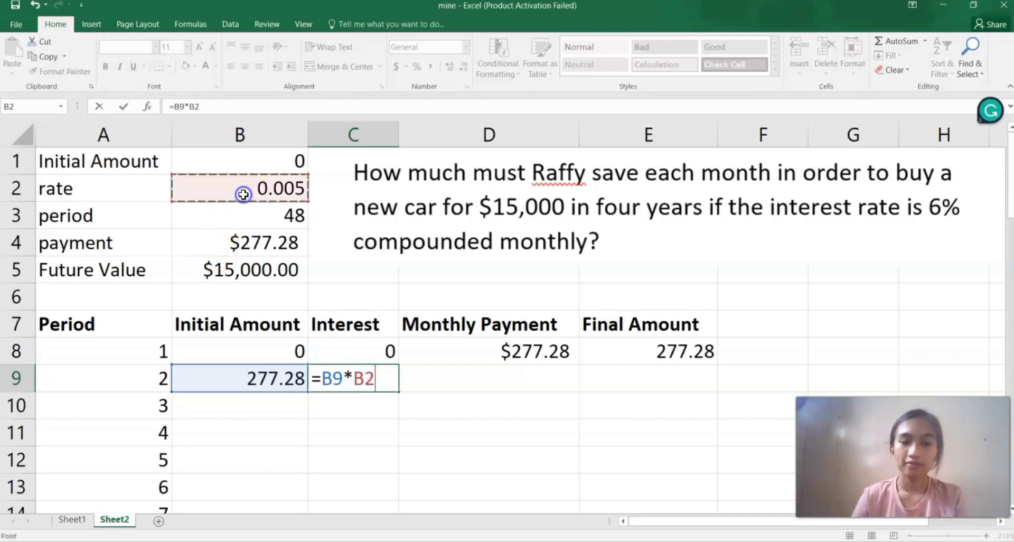
left_click(353, 378)
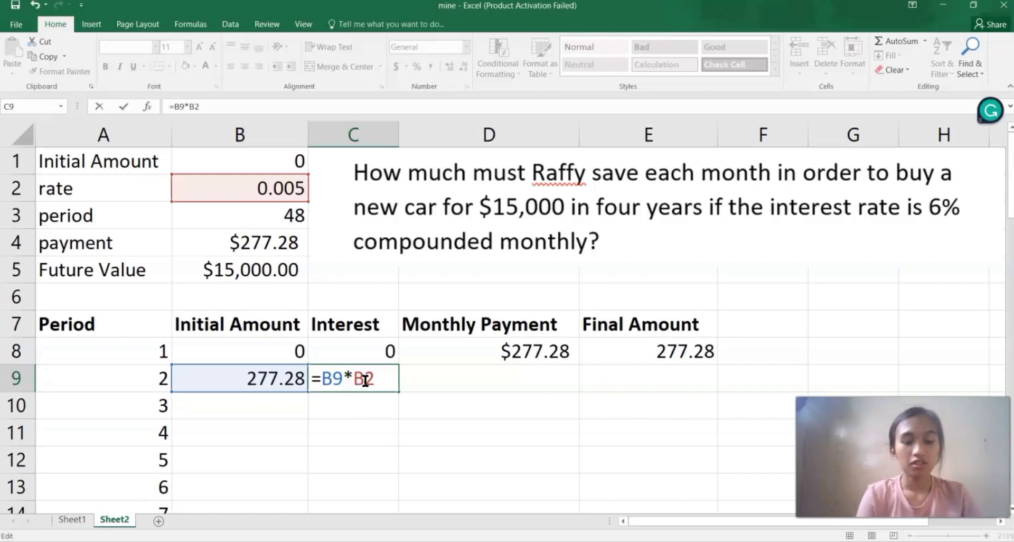
type("$")
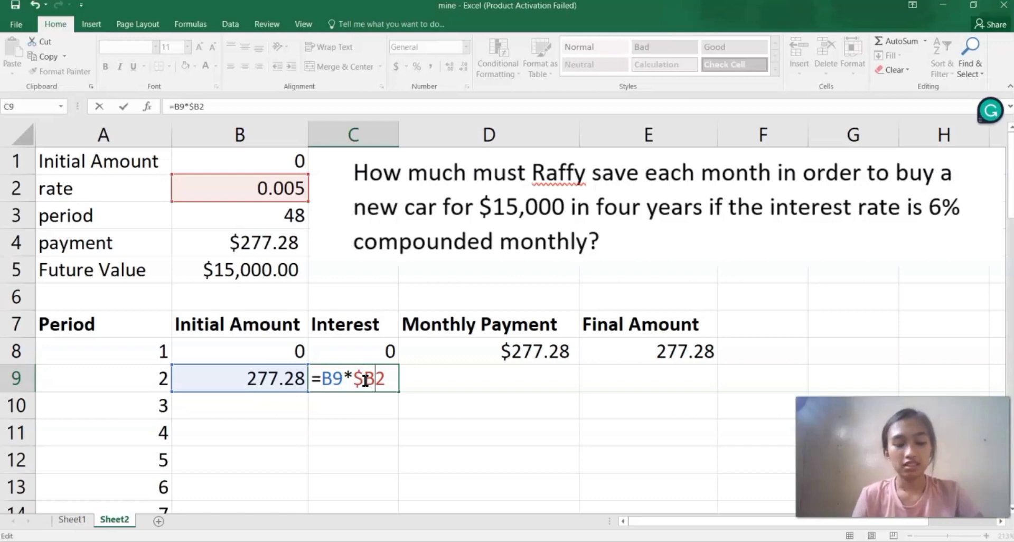
key("Right")
type("$")
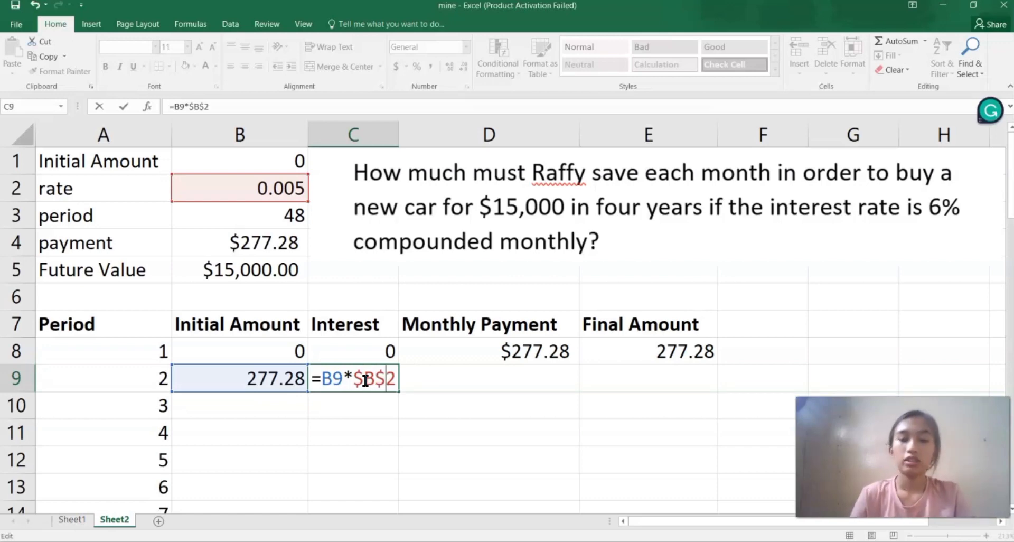
key("Return")
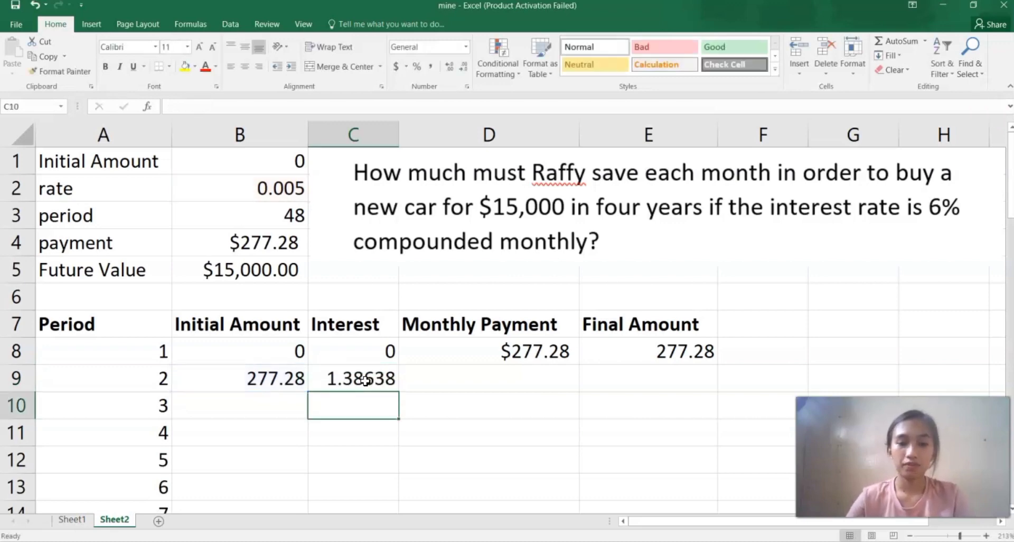
Set period 2's monthly payment in D9 to the absolute reference =$B$4.
left_click(411, 381)
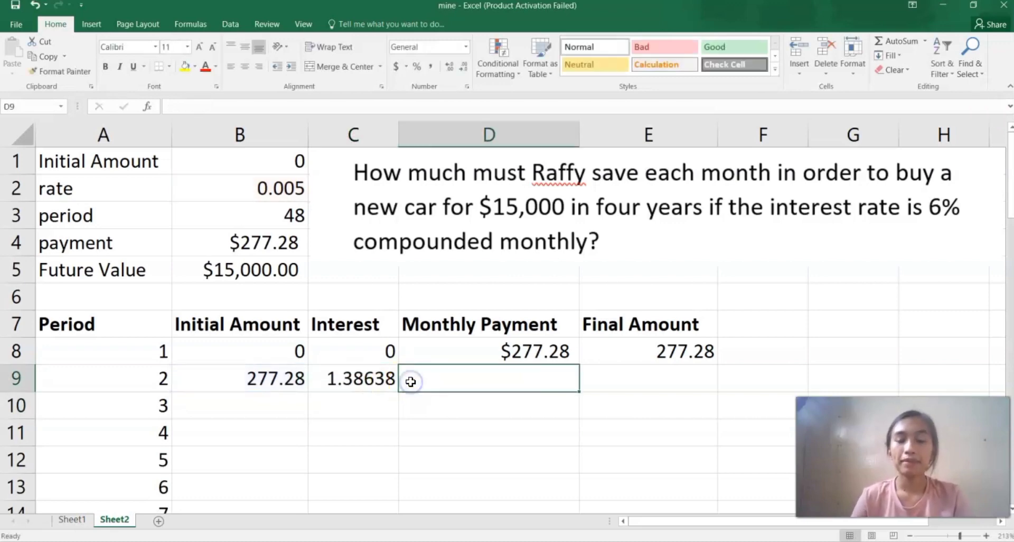
type("=")
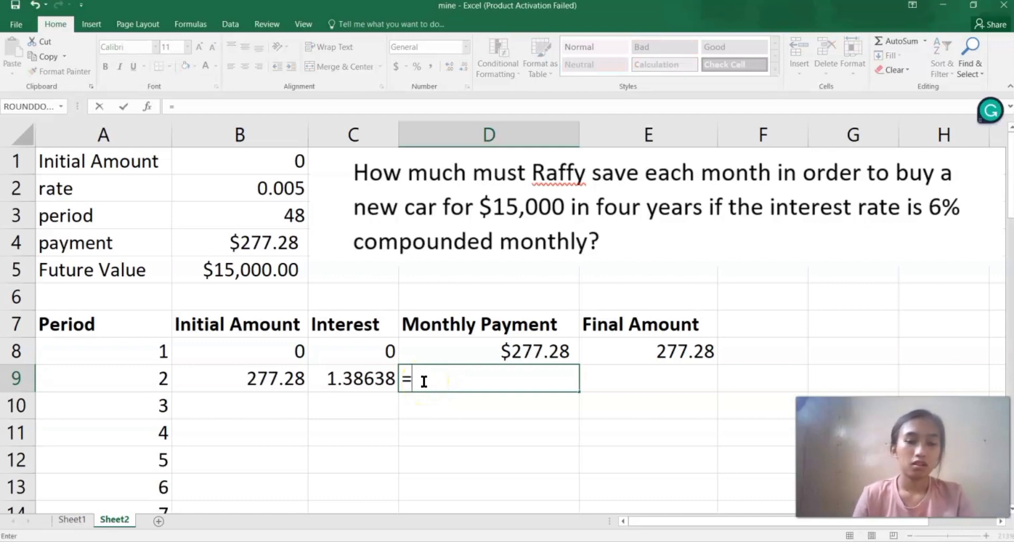
left_click(264, 246)
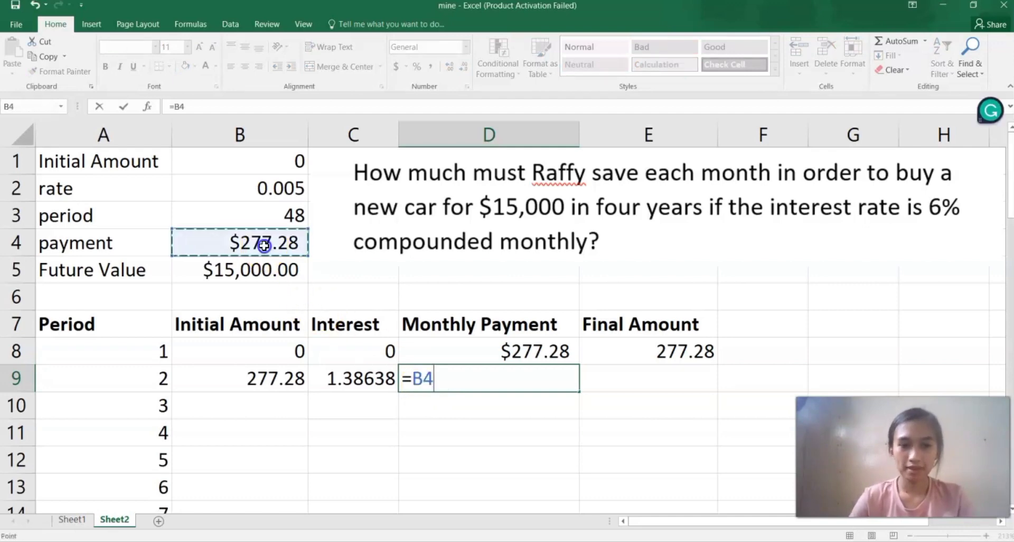
left_click(416, 379)
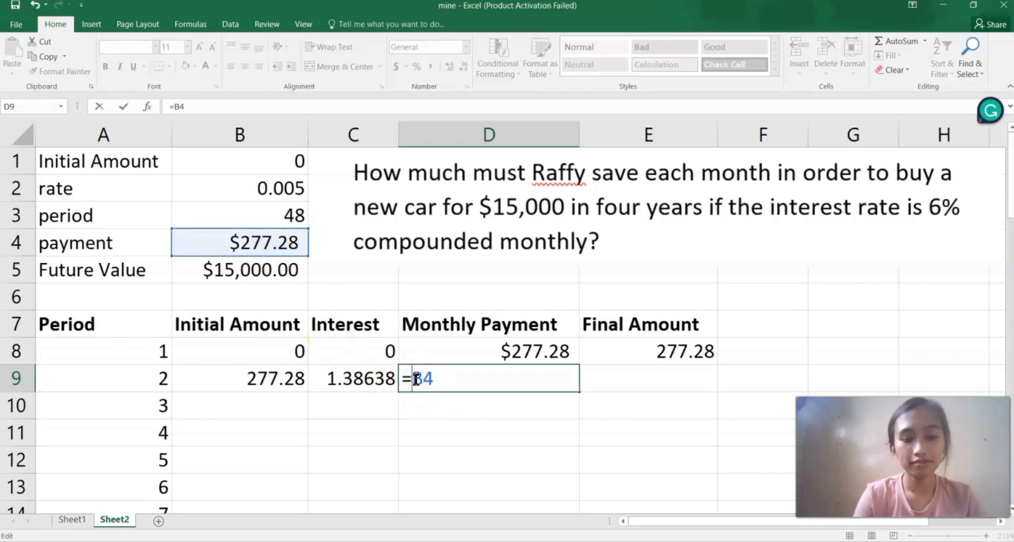
type("$")
key("Right")
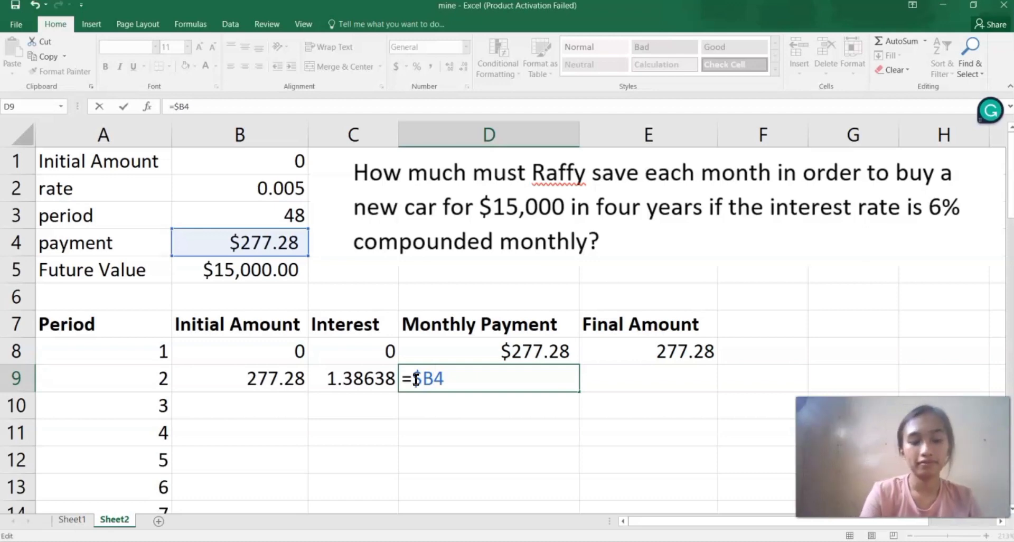
type("$")
key("Return")
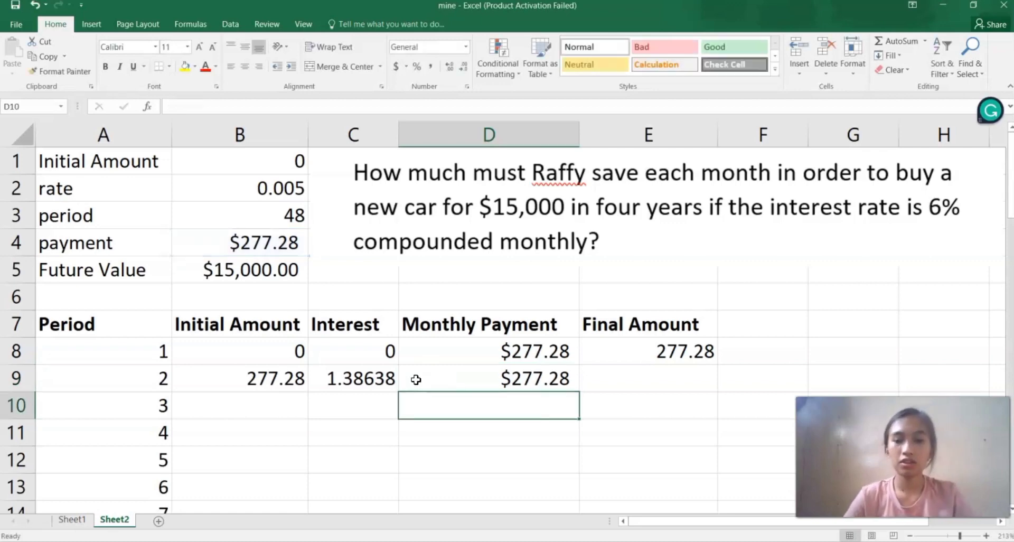
Compute period 2's final amount in E9 as =SUM(B9:D9).
left_click(600, 374)
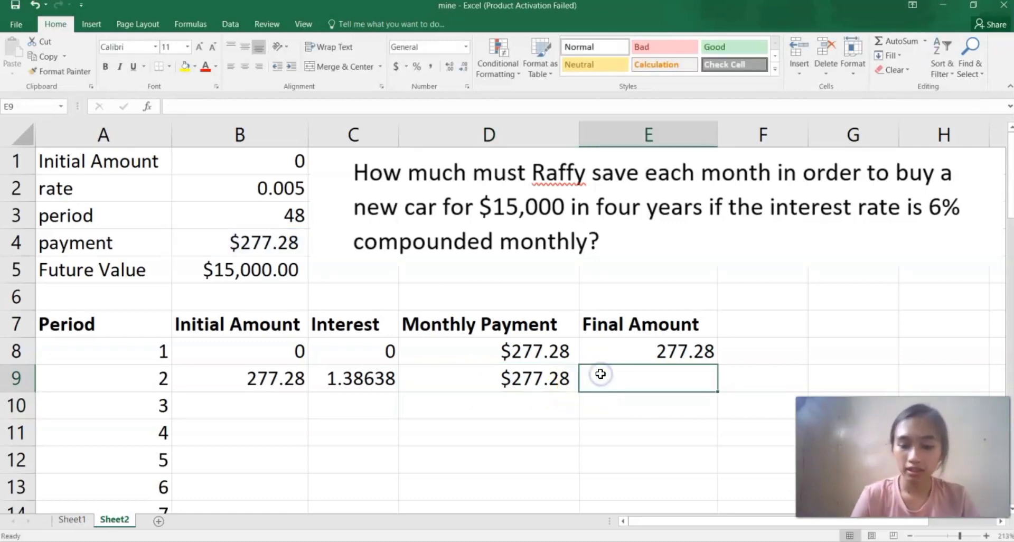
type("=s")
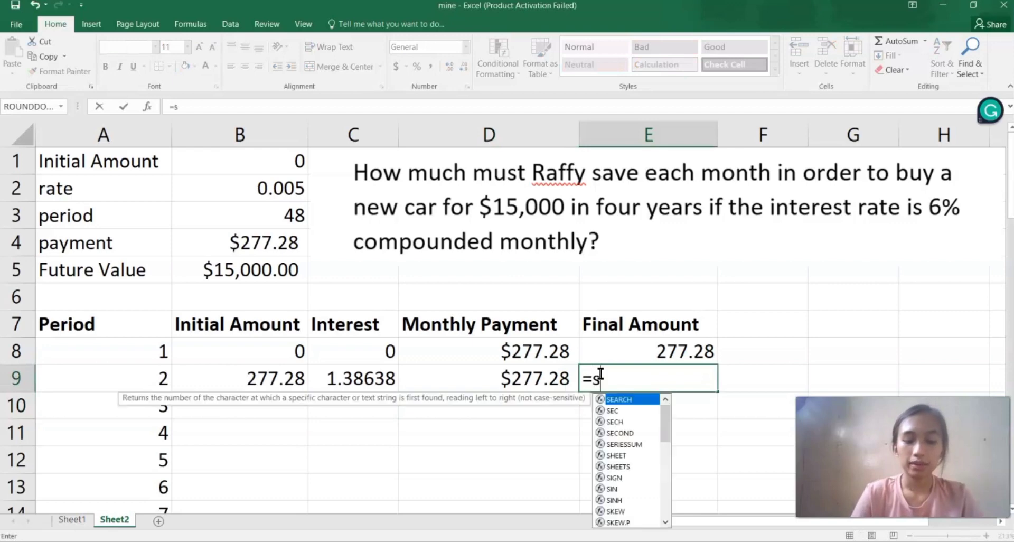
type("um(")
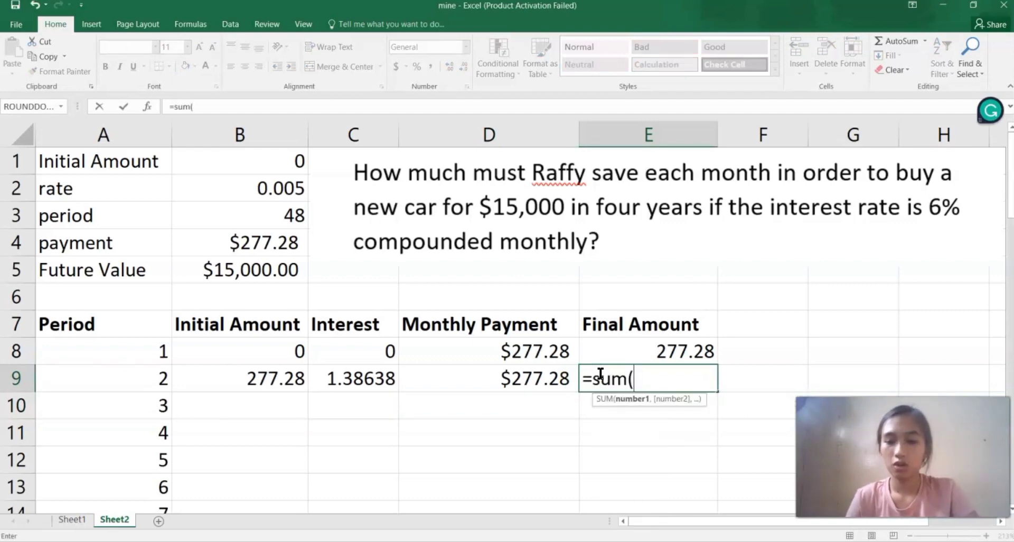
left_click(272, 376)
left_click_drag(272, 376, 480, 387)
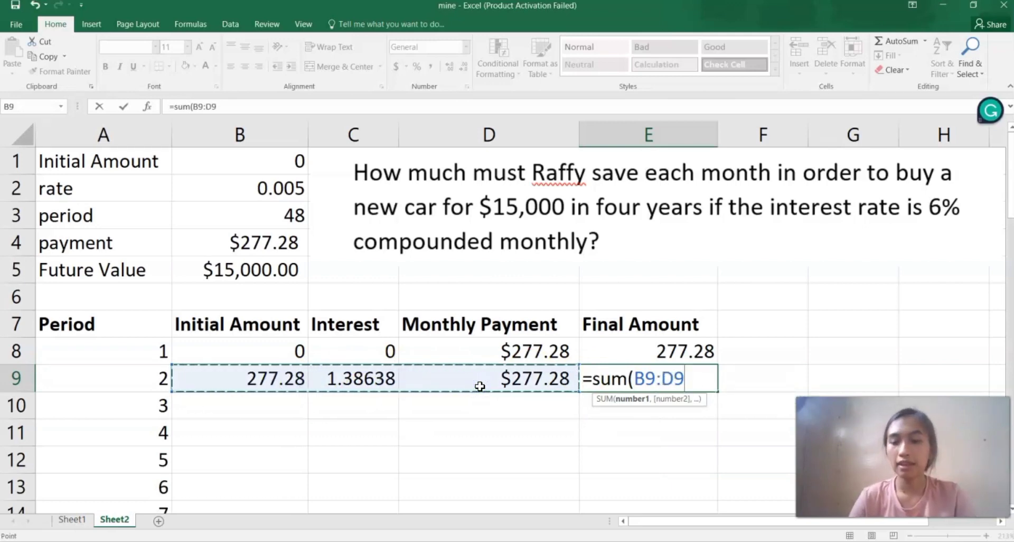
key("Return")
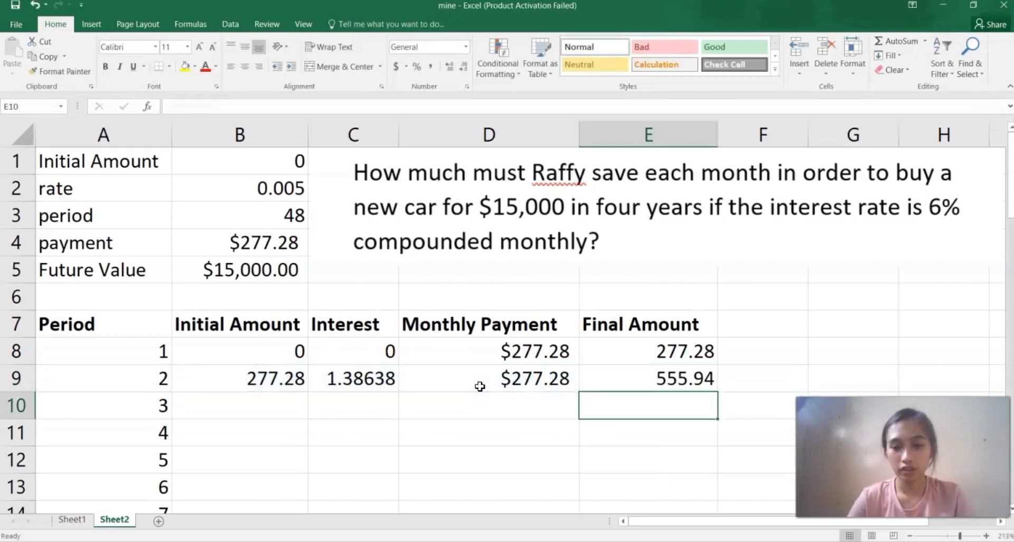
Apply the Number format to period 2's interest in C9.
left_click(346, 377)
left_click(466, 48)
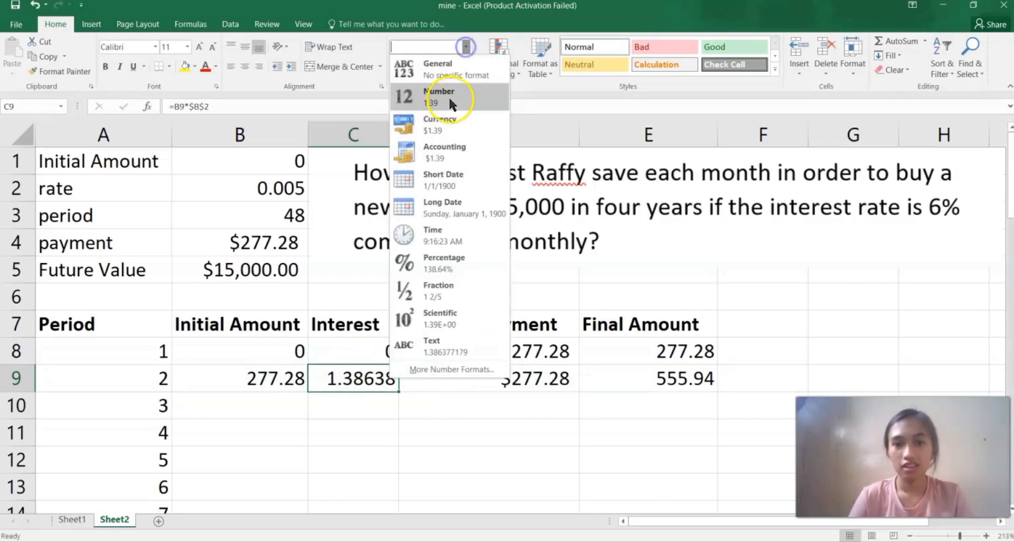
left_click(449, 103)
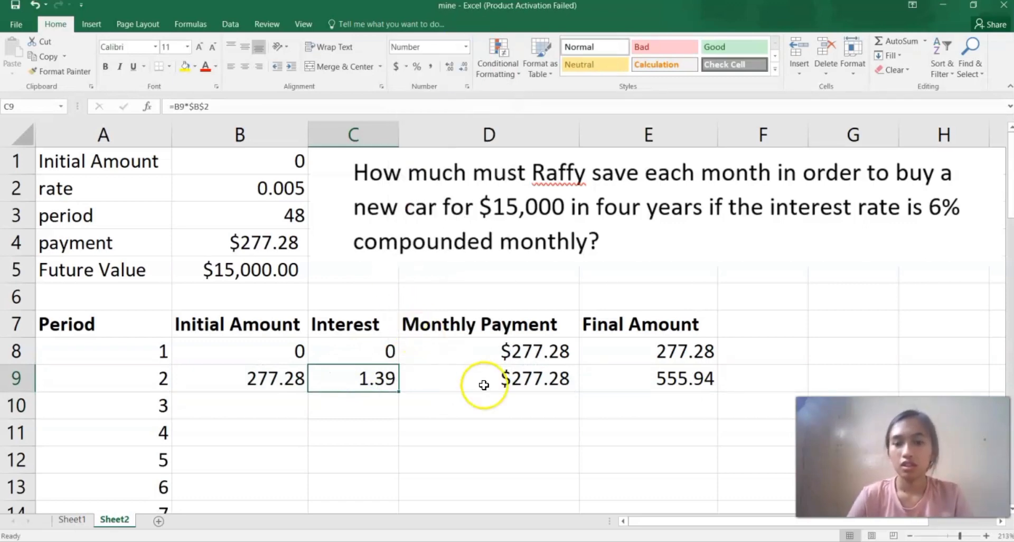
Fill the period 2 row B9:E9 down through period 48 in row 55.
scroll(484, 385, "down", 4)
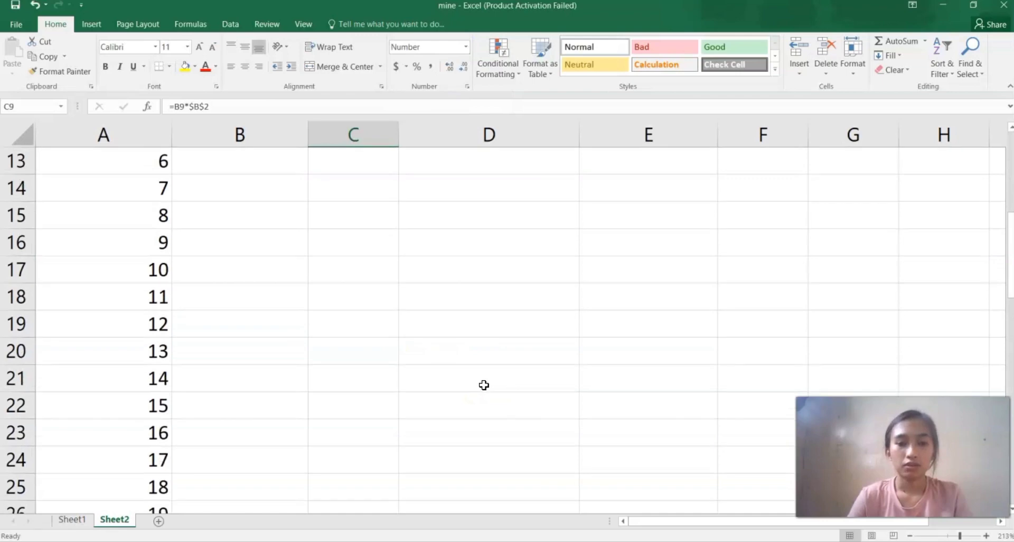
scroll(484, 385, "up", 4)
left_click(236, 381)
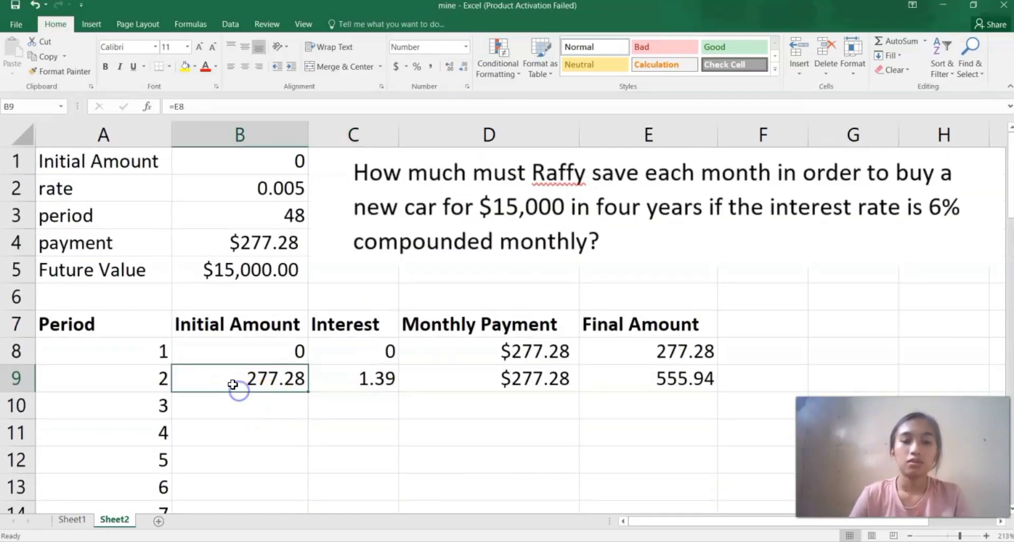
left_click_drag(230, 381, 679, 389)
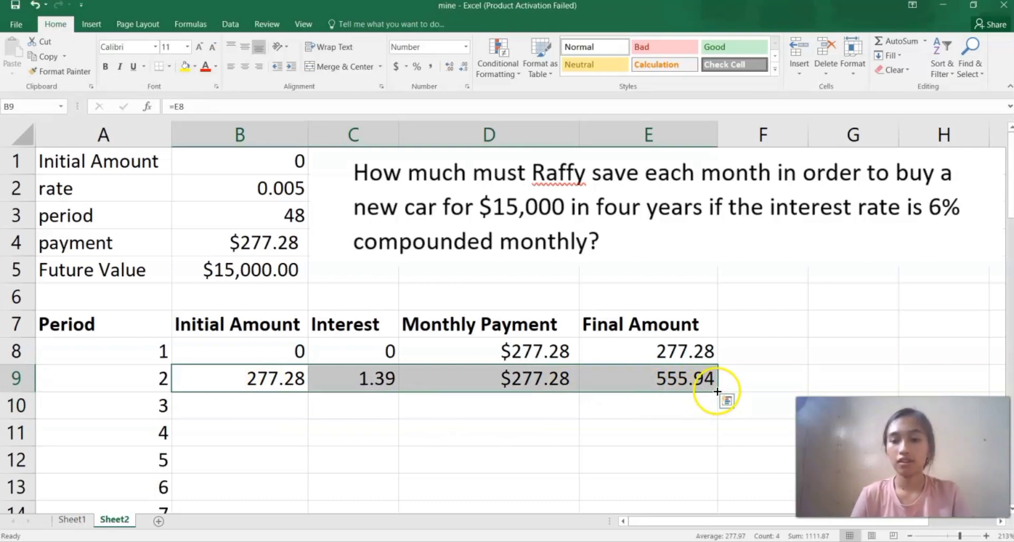
left_click_drag(717, 392, 718, 451)
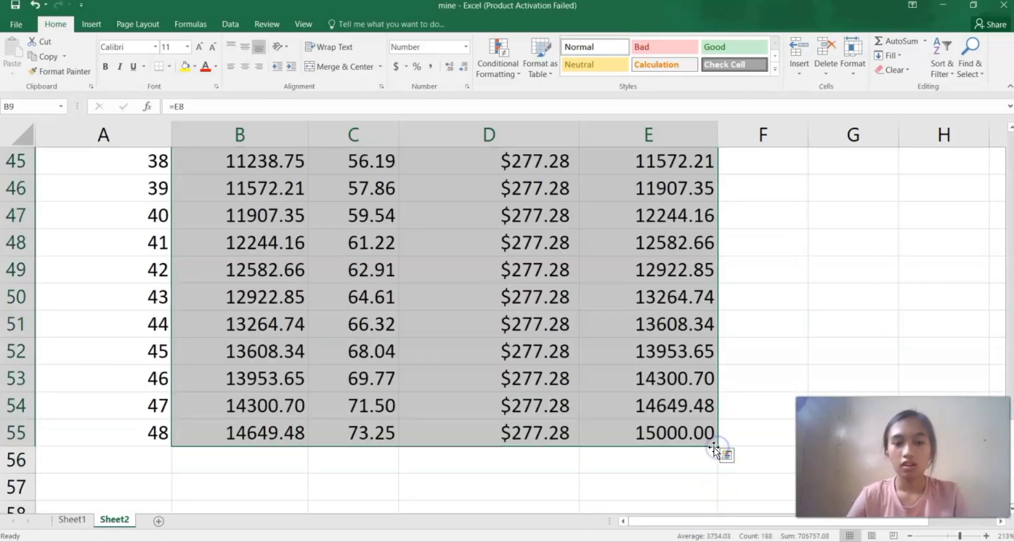
Inspect the final amount formula in E55 and scroll through the completed 48-period schedule.
left_click(672, 465)
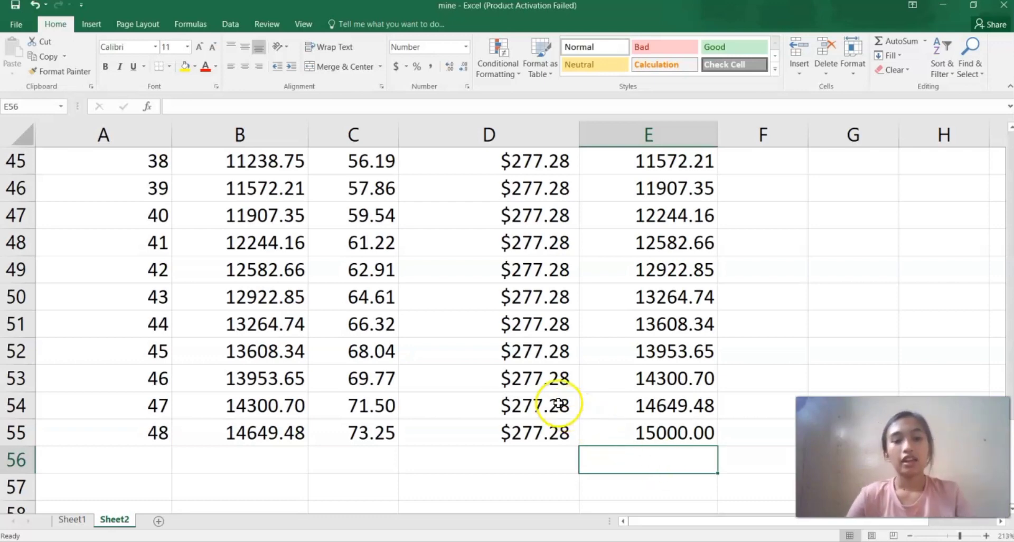
left_click(613, 434)
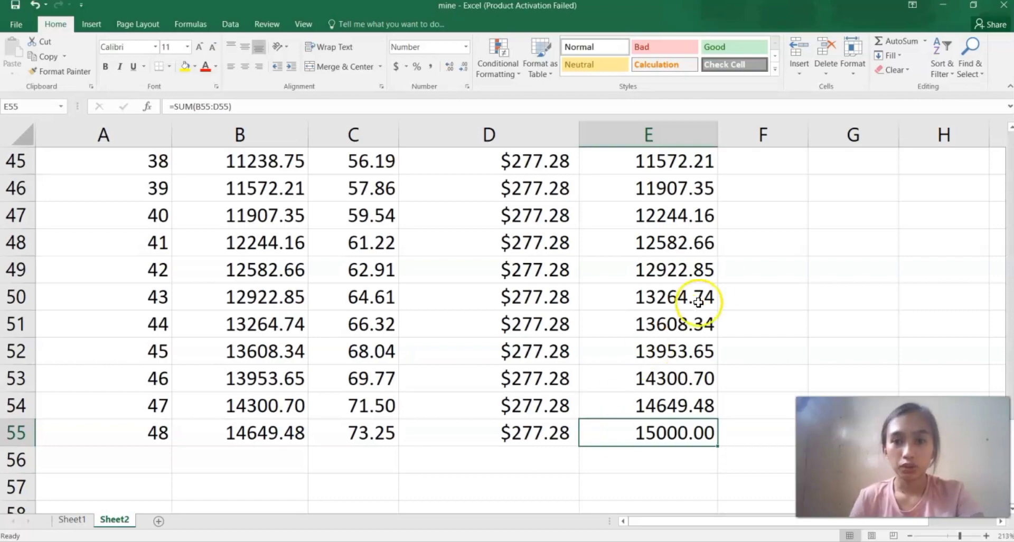
scroll(713, 290, "up", 15)
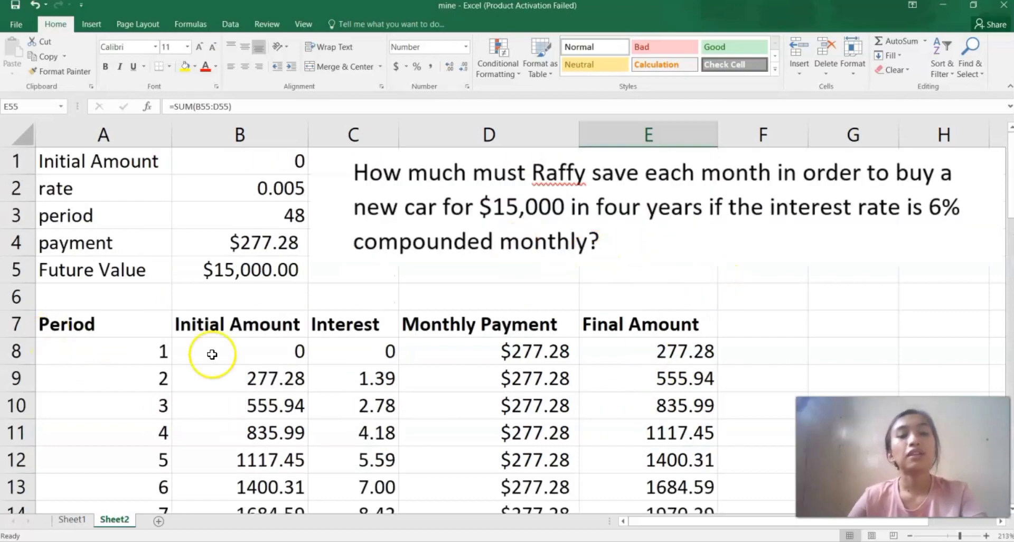
scroll(467, 455, "down", 14)
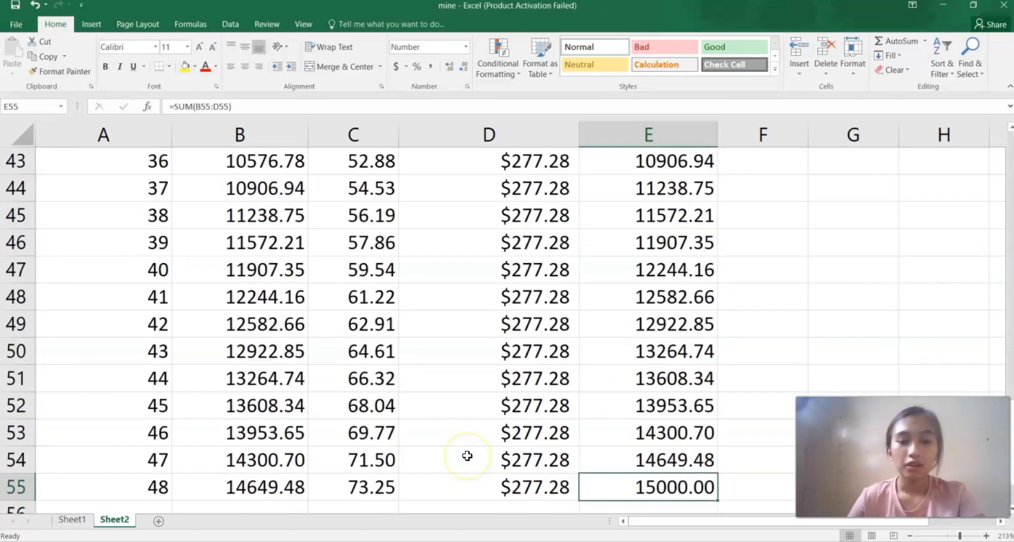
scroll(468, 456, "down", 8)
scroll(468, 456, "up", 6)
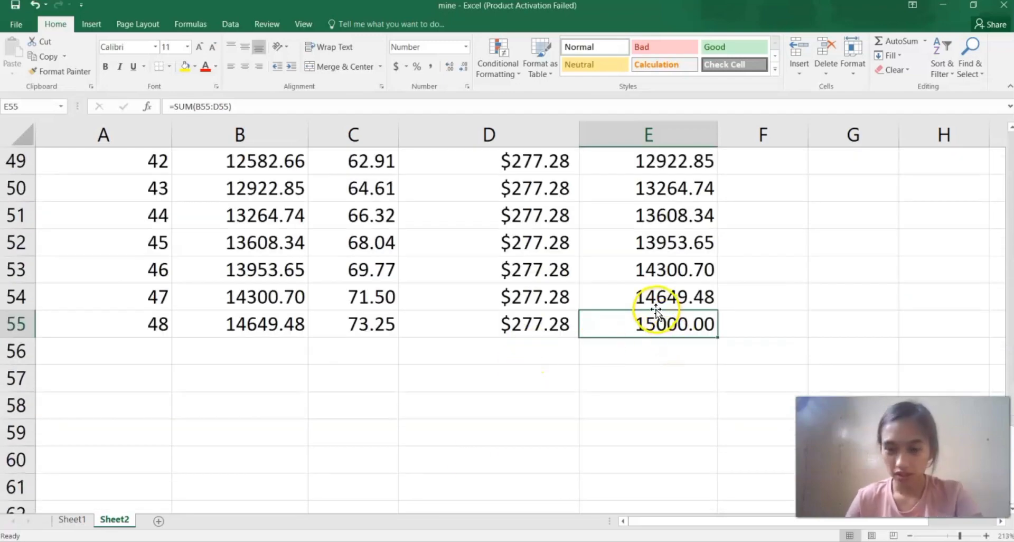
scroll(622, 296, "up", 2)
scroll(622, 296, "up", 14)
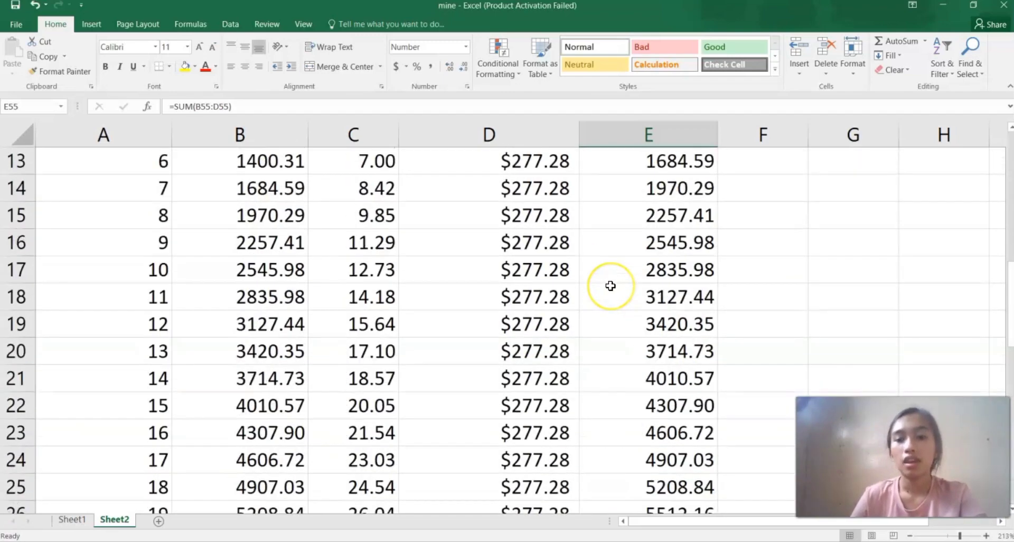